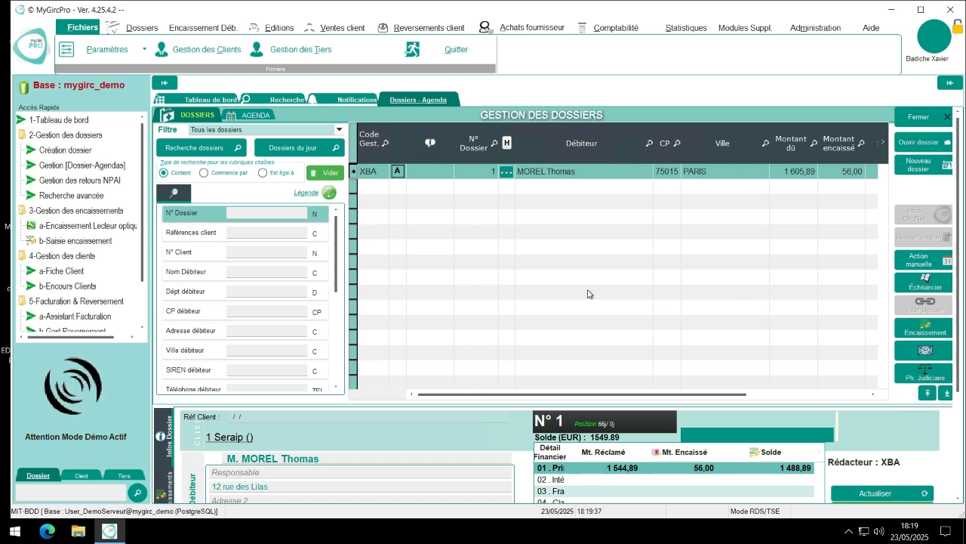
Create a new action in the agenda management parameters with code LETREL and label "Lettre de relance"
left_click(121, 48)
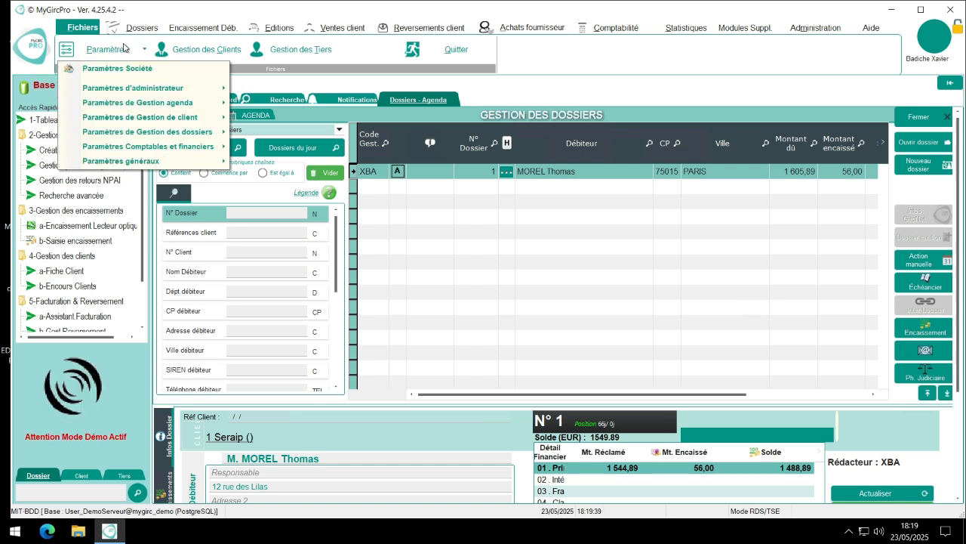
mouse_move(169, 107)
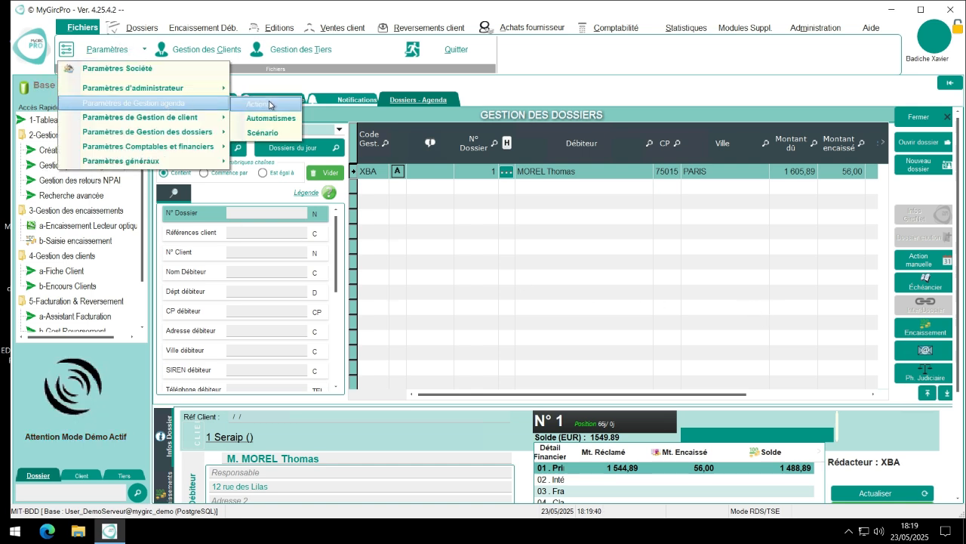
left_click(259, 103)
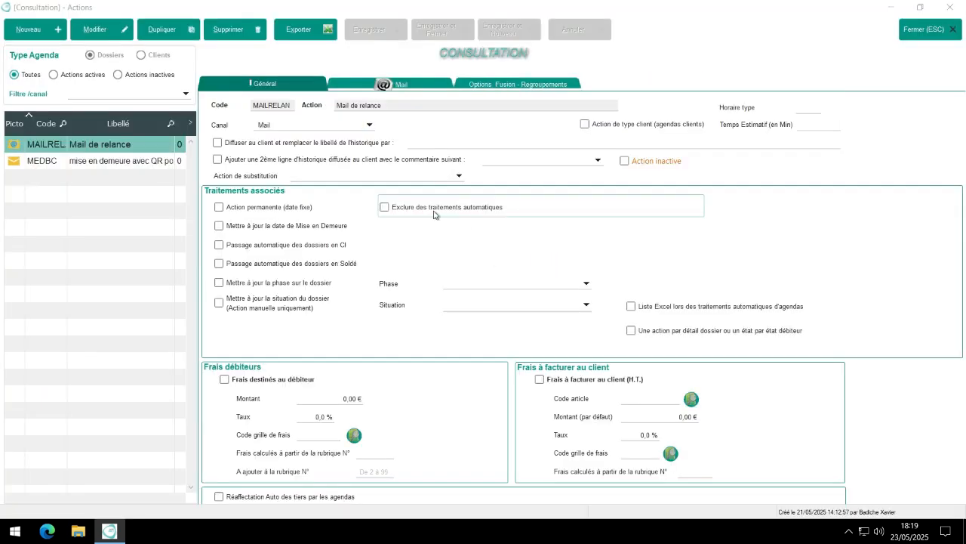
left_click(45, 32)
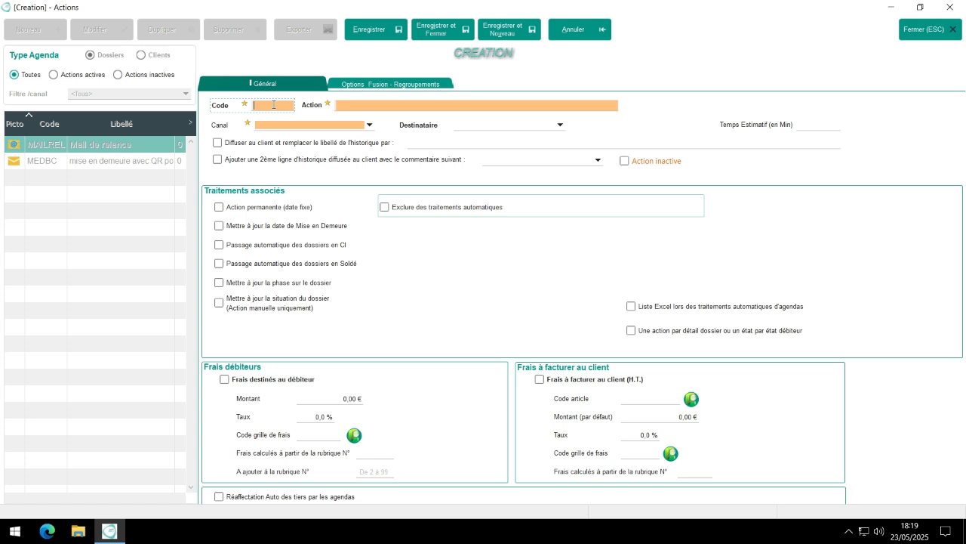
type("LETRE")
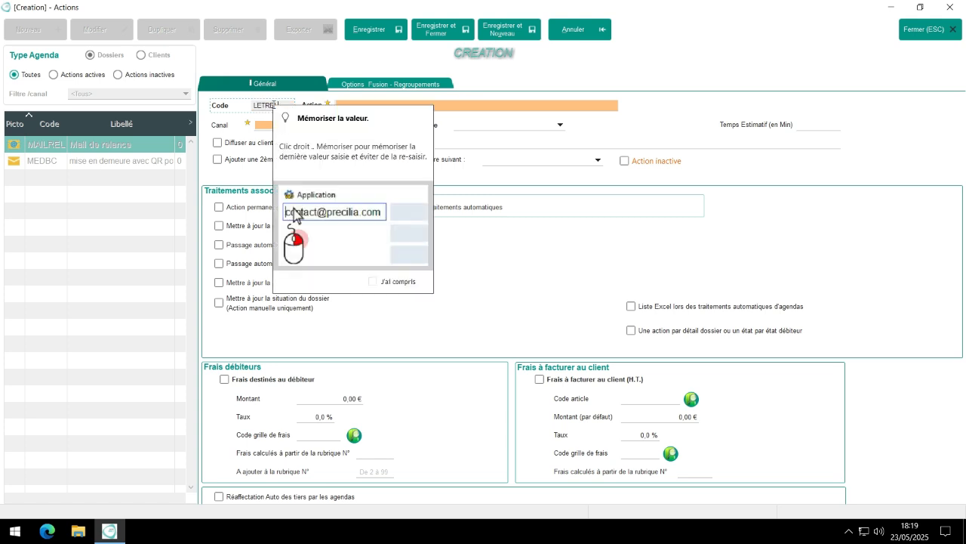
type("L")
left_click(543, 104)
type("L")
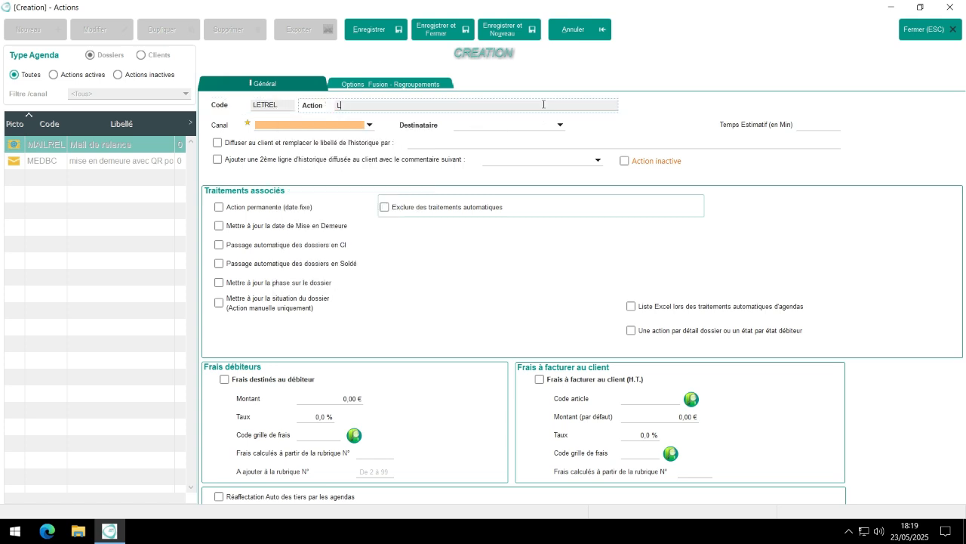
type("ettre de relance")
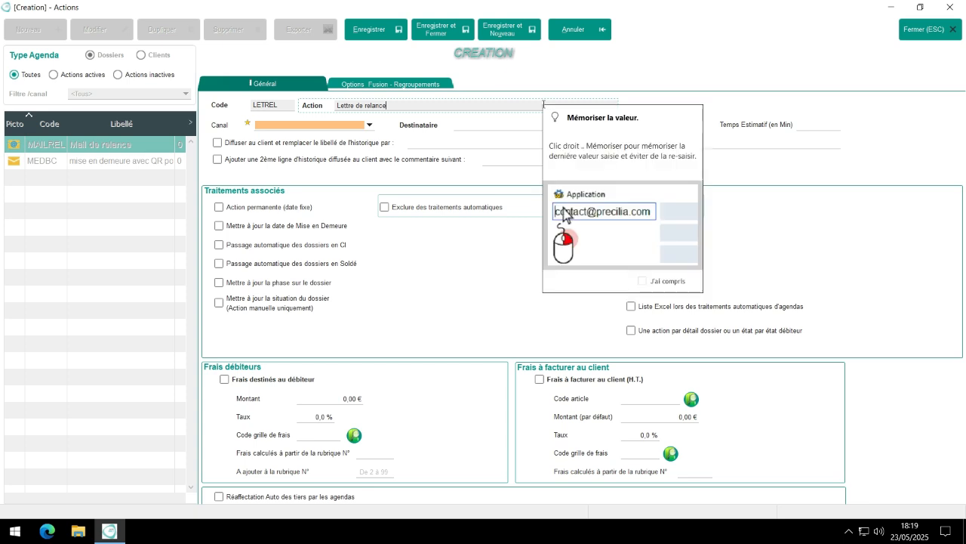
Set the new action's channel to Courrier and its recipient to Débiteur
left_click(372, 127)
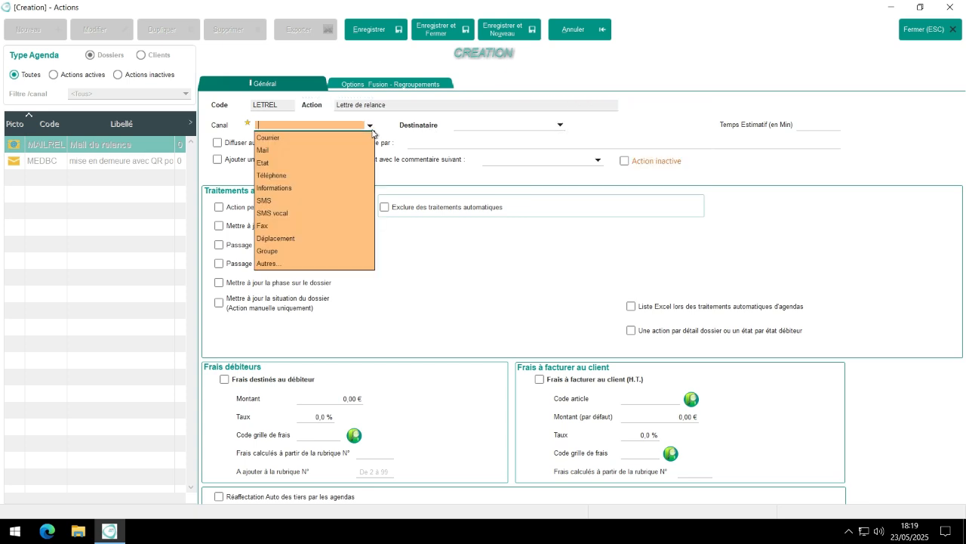
left_click(334, 139)
left_click(489, 128)
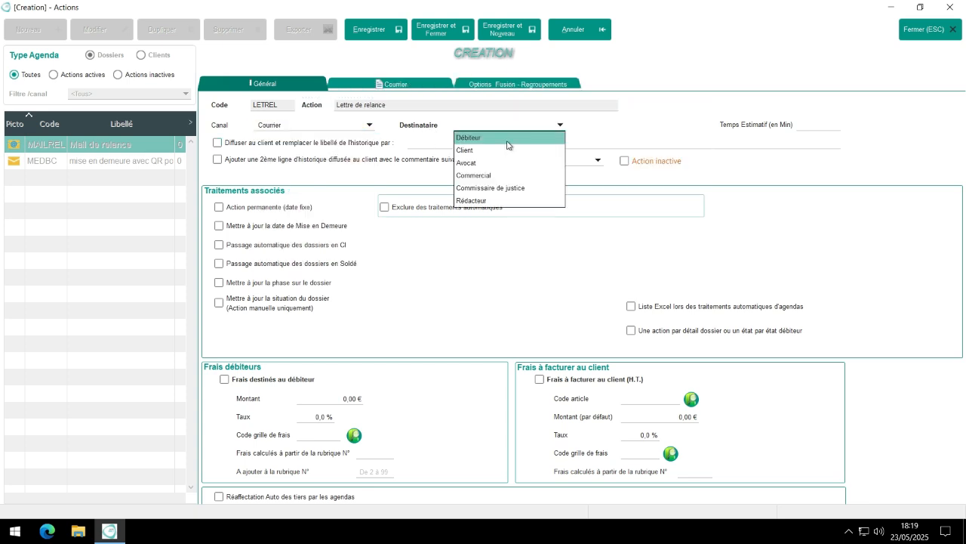
left_click(509, 139)
Name the action's letter LETREL and open it in Word, accepting tab and line-break separators for the merge data
left_click(390, 89)
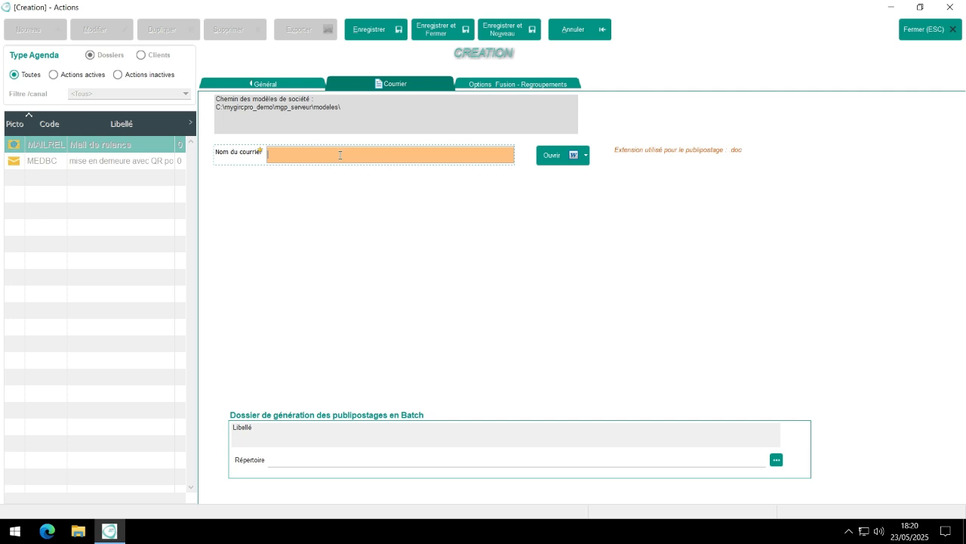
type("LETR")
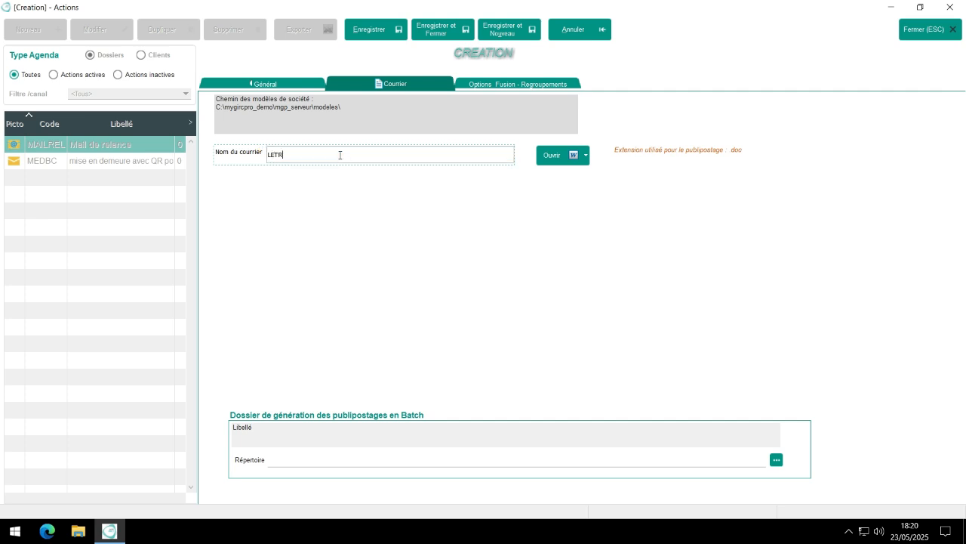
type("EL")
left_click(574, 156)
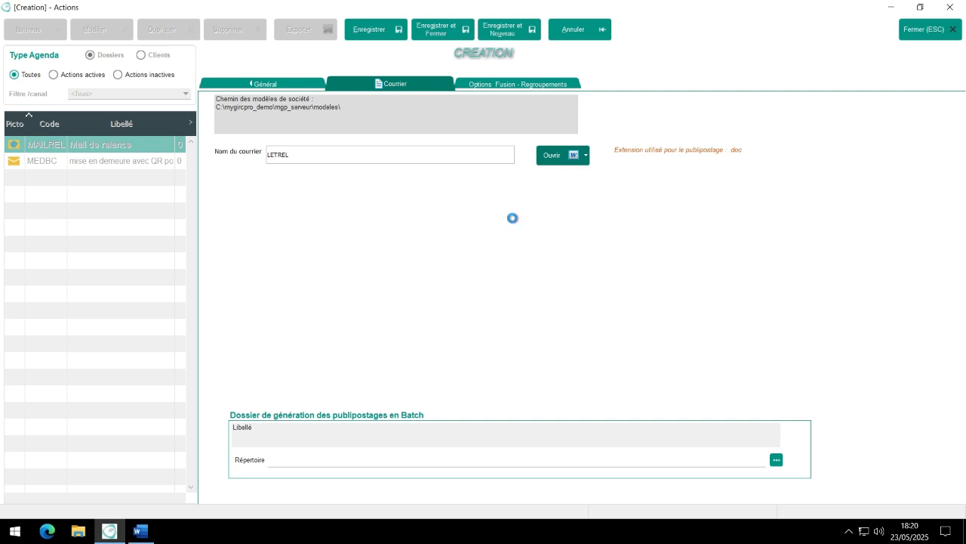
left_click(144, 536)
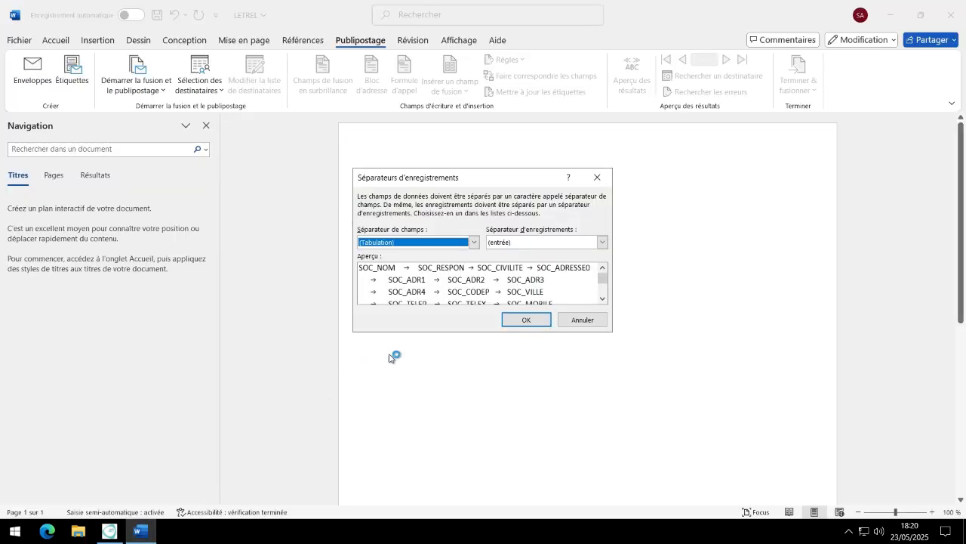
left_click(518, 320)
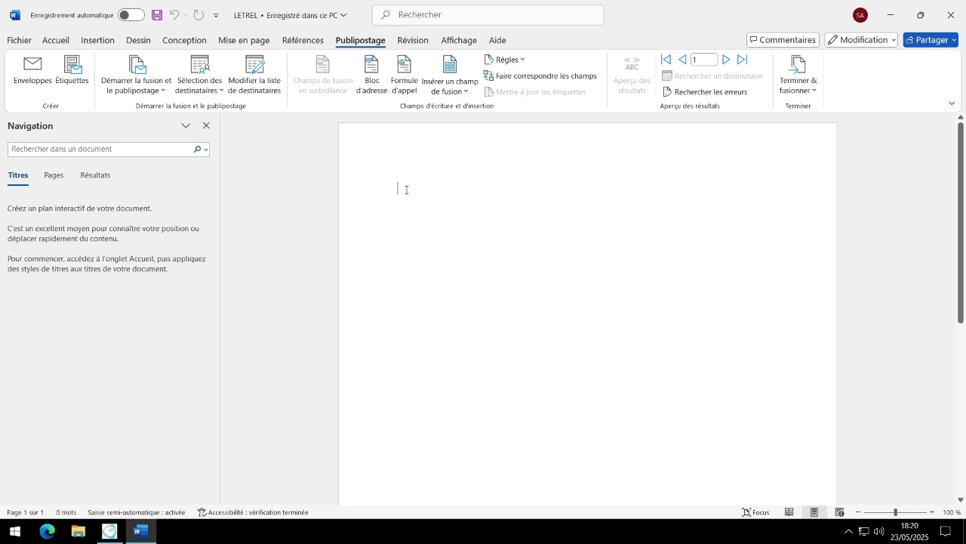
Write the heading "Lettre de relance" and start the following line with "Bonjour"
type("Le")
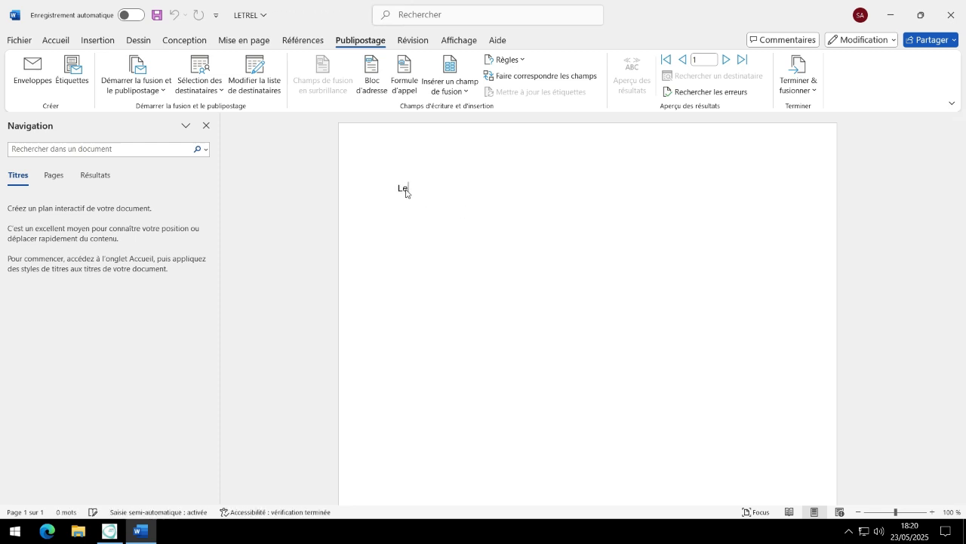
type("ttre de relance ")
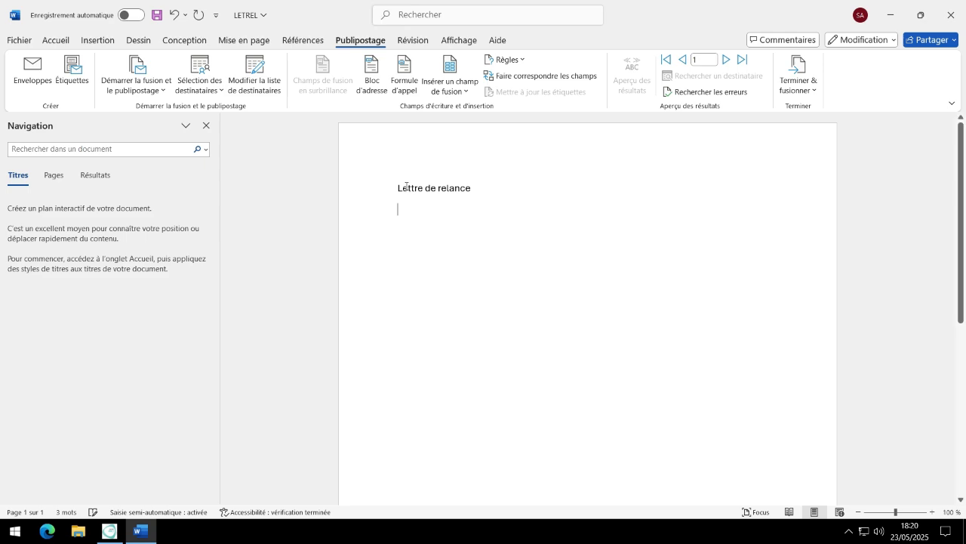
type("Bonjour")
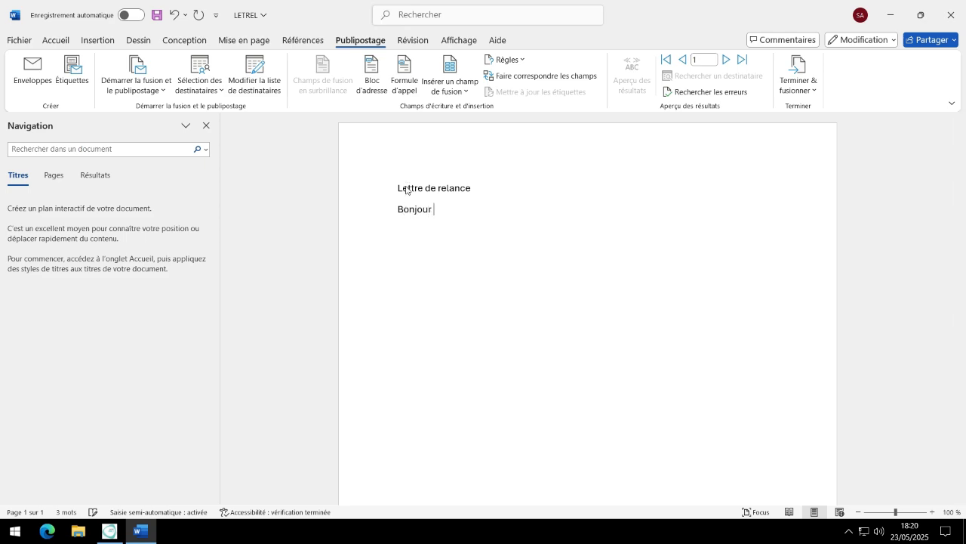
Insert the merge fields DB_IDENTLO, DEB_PRENOM and DB_NOM after "Bonjour"
left_click(450, 68)
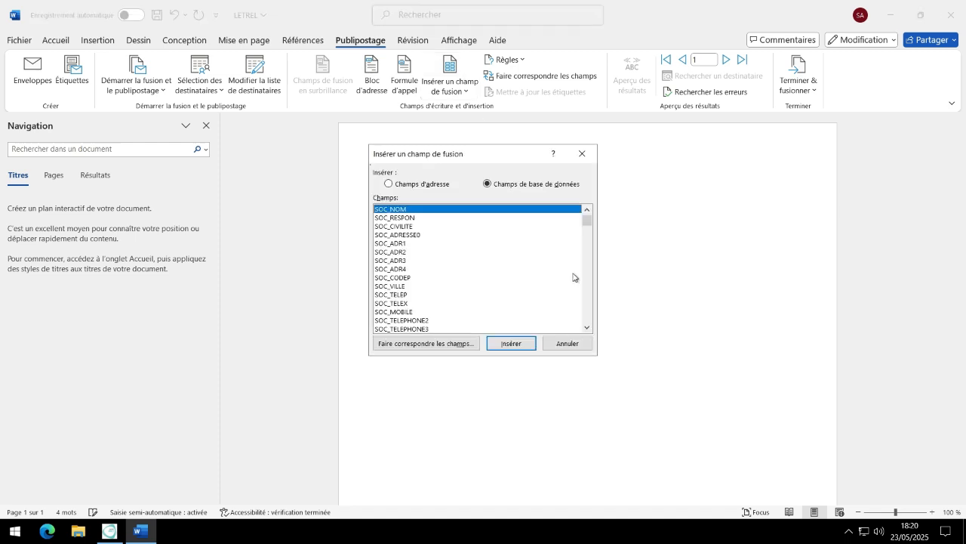
scroll(480, 261, "down", 8)
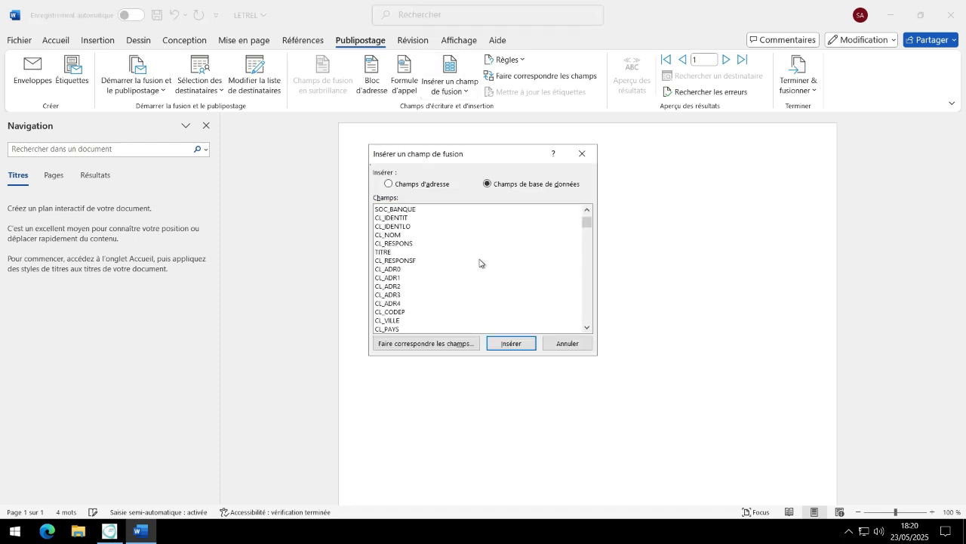
scroll(480, 262, "down", 10)
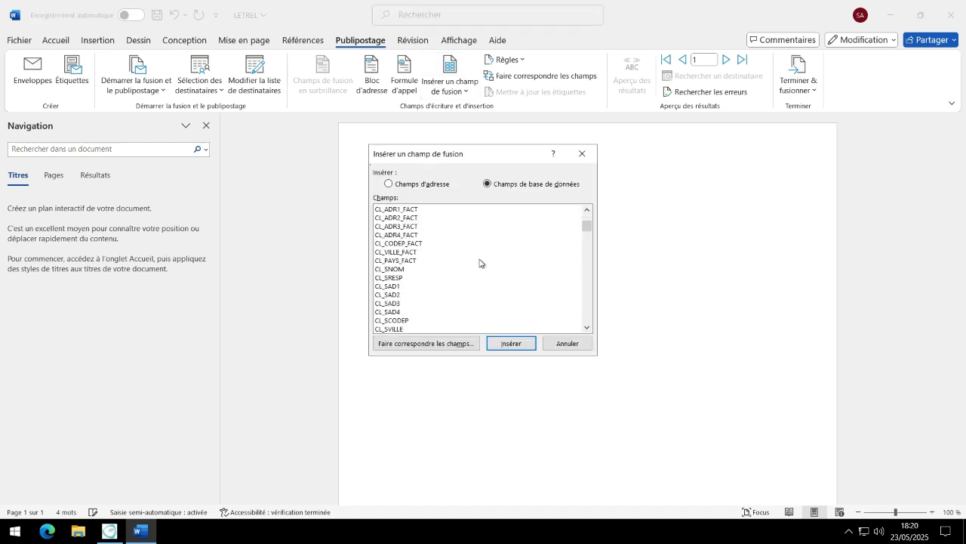
scroll(480, 263, "down", 5)
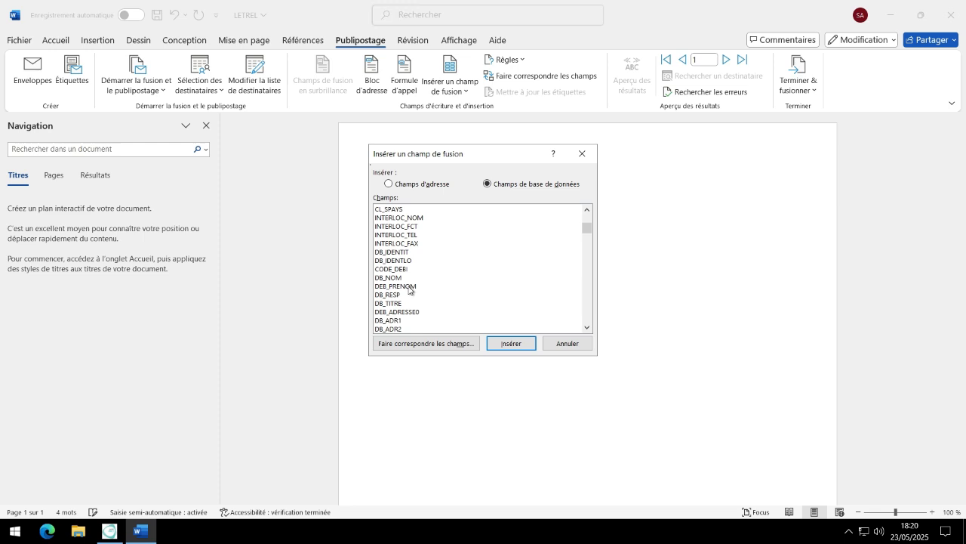
left_click(400, 261)
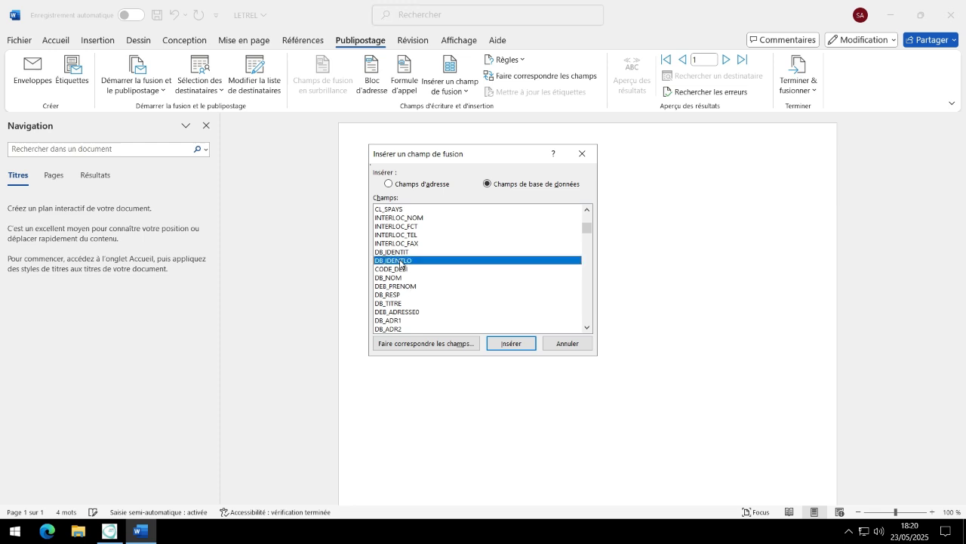
left_click(513, 346)
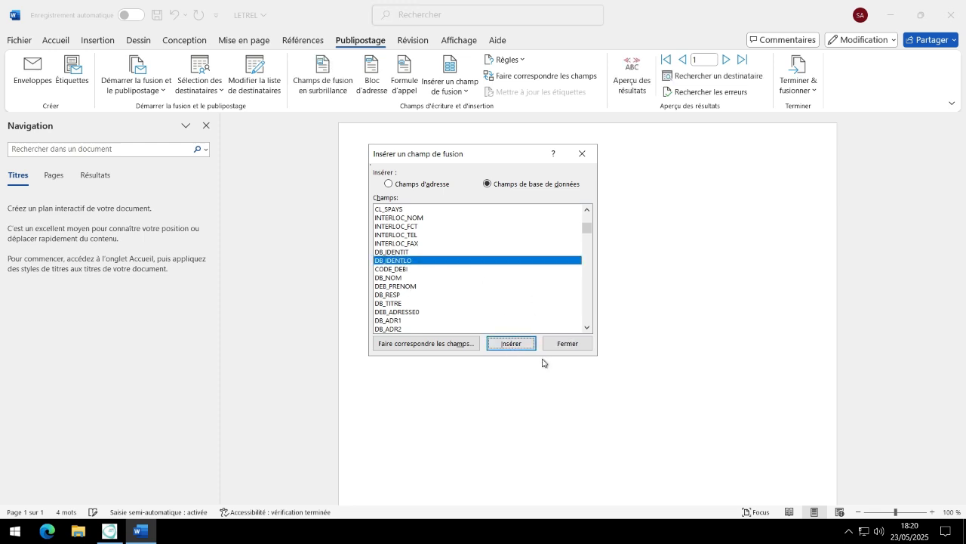
left_click(414, 288)
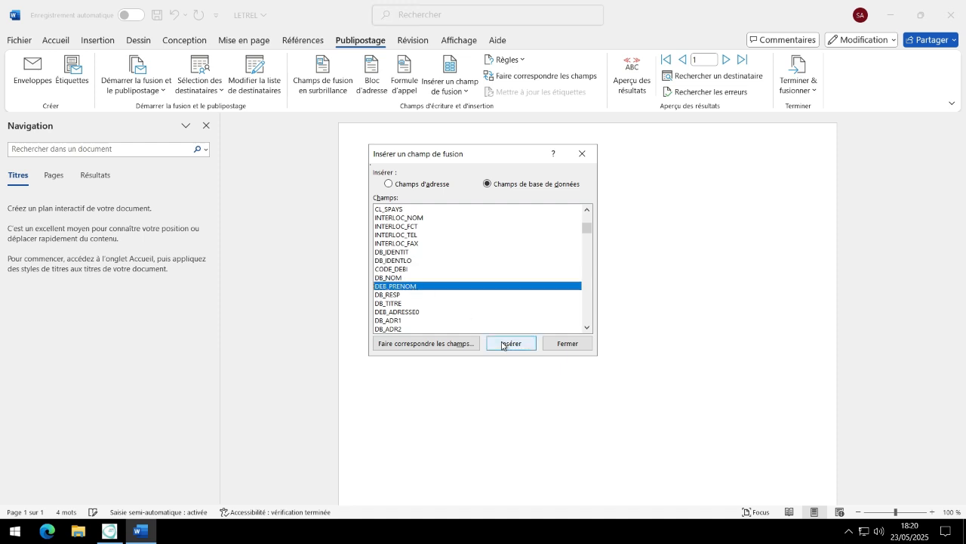
left_click(507, 344)
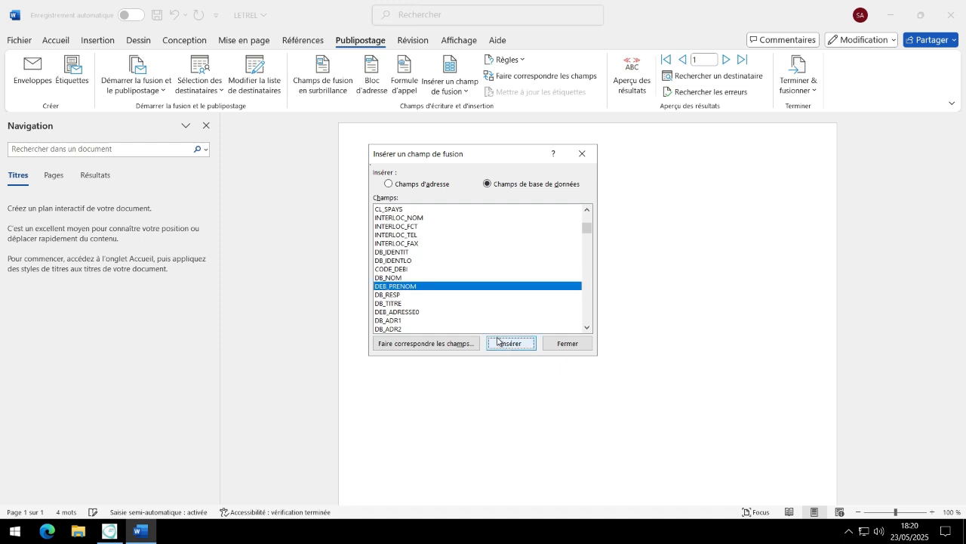
left_click(398, 277)
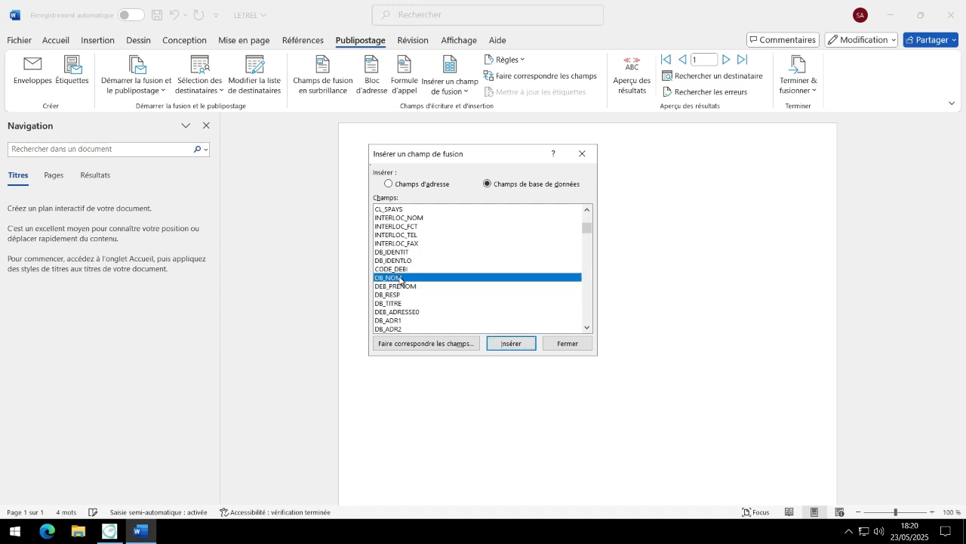
left_click(521, 344)
Insert the DEB_LIEN merge field, the last one in the database field list, after DB_NOM
scroll(516, 272, "down", 3)
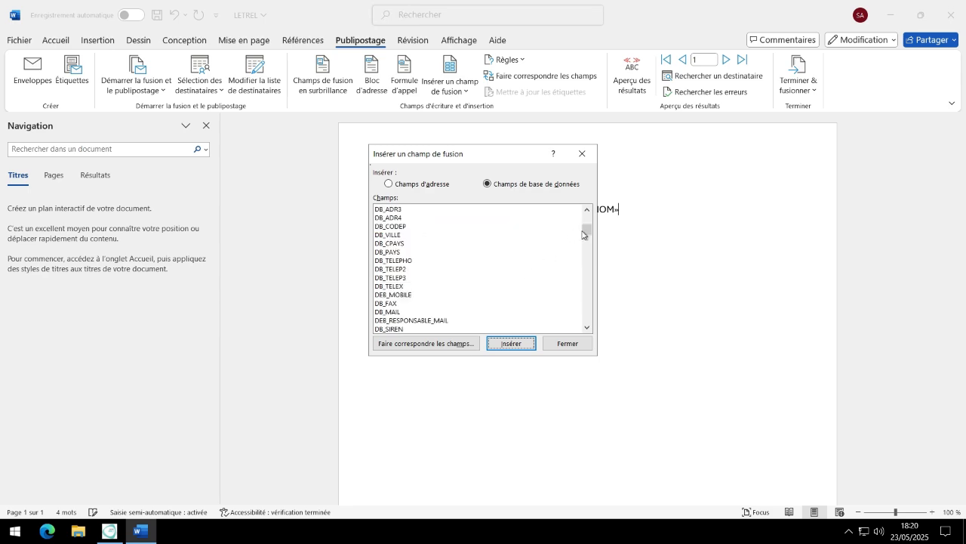
left_click_drag(586, 231, 589, 327)
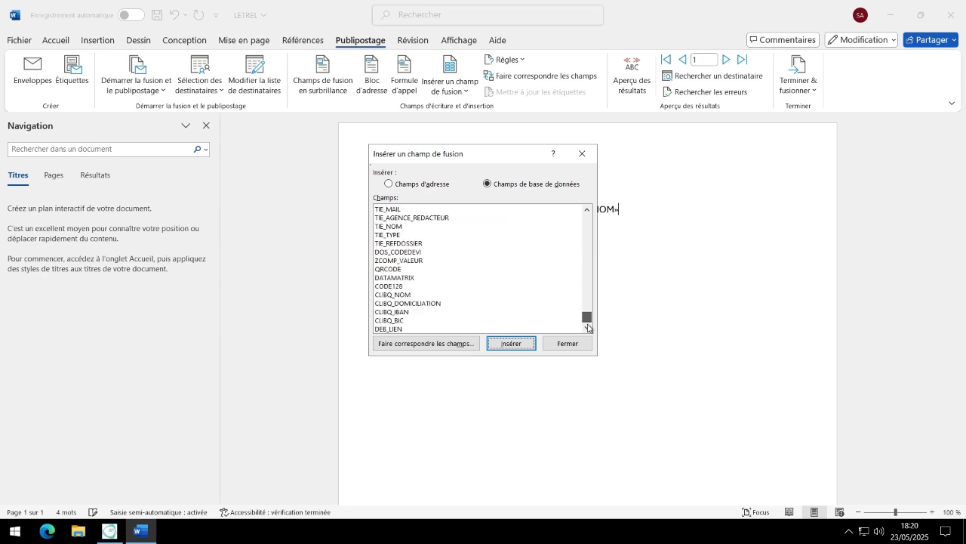
left_click(391, 330)
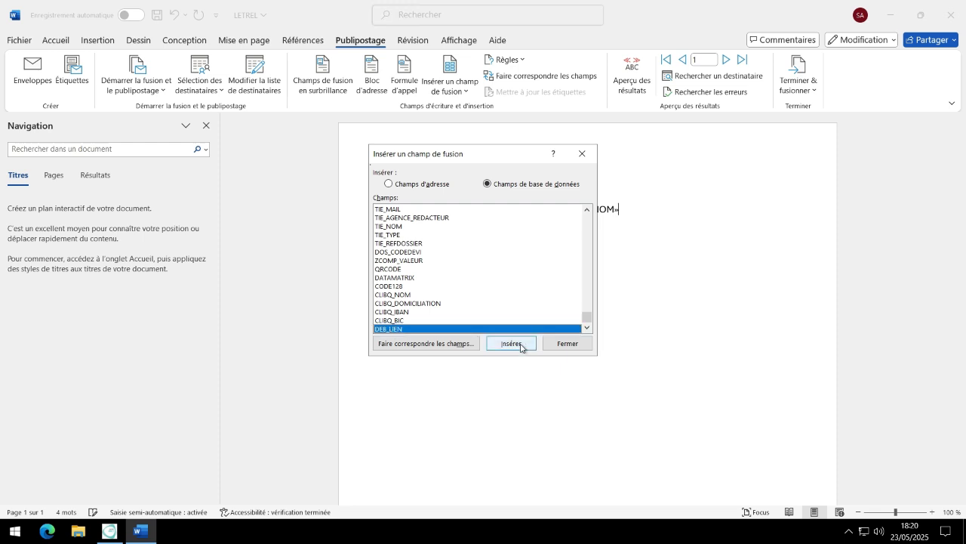
left_click(520, 347)
left_click(571, 345)
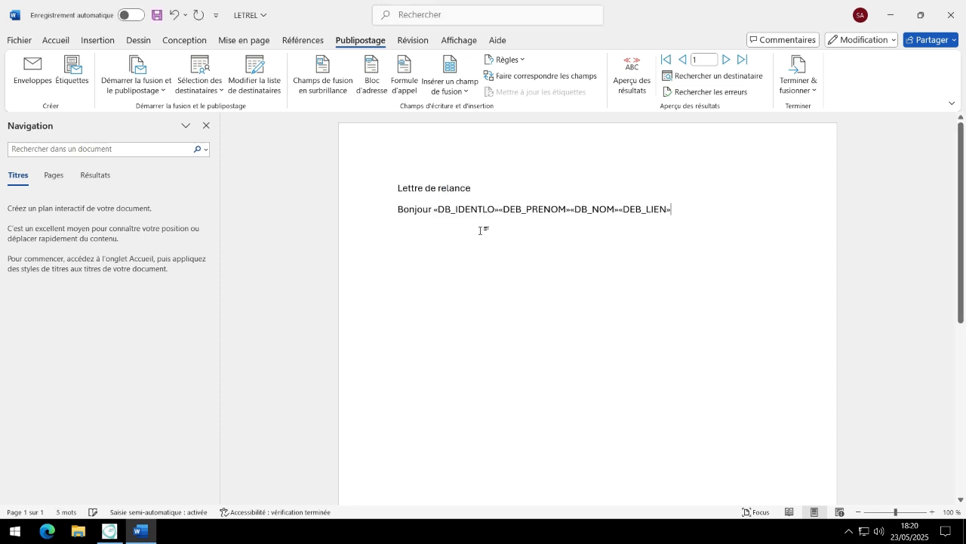
Separate the three greeting merge fields with spaces and move the DEB_LIEN field onto its own line
left_click(499, 210)
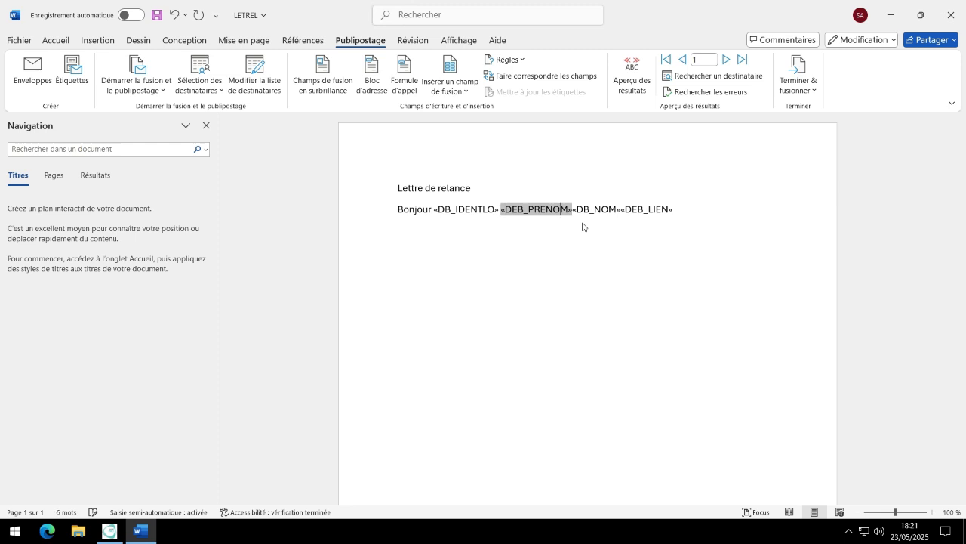
key("Right")
key("Right")
key("Right")
key("Right")
key("Right")
key("Right")
key("Right")
key("Left")
key("Right")
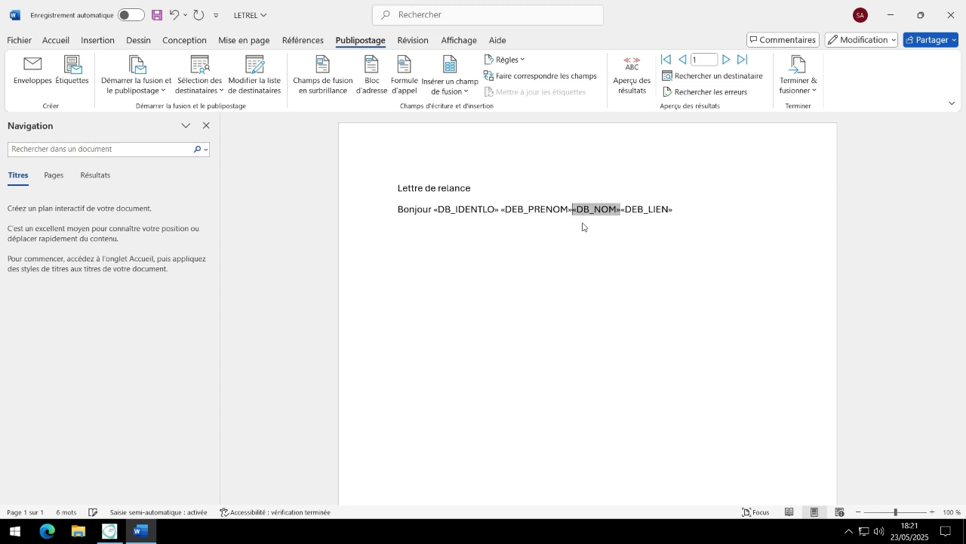
key("Right")
key("Right")
key("Right")
key("Right")
key("Right")
key("Right")
key("Right")
key("Right")
key("Right")
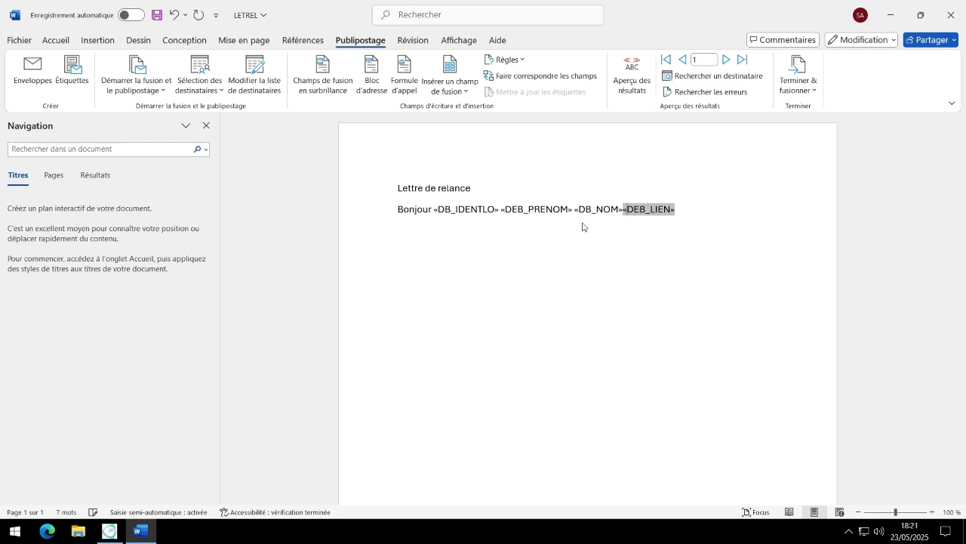
key("Return")
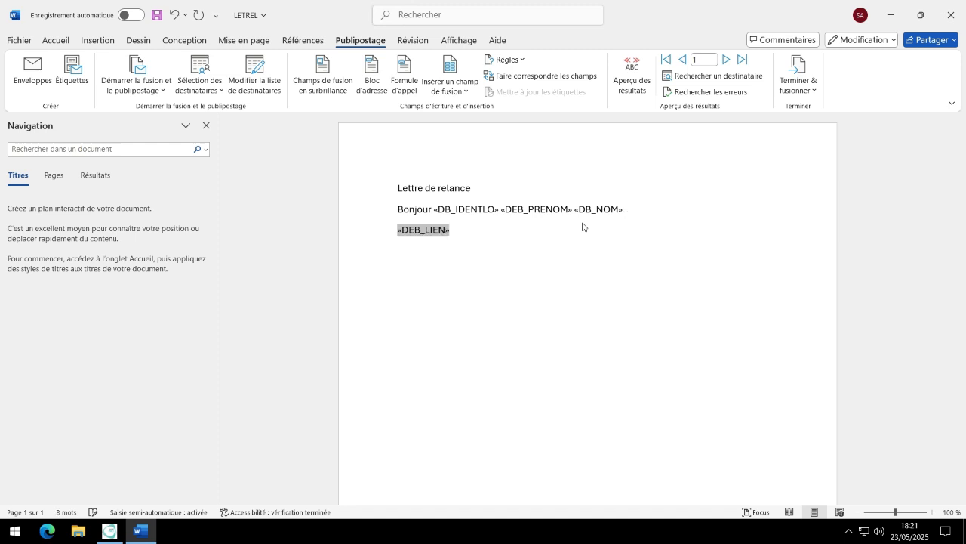
right_click(419, 228)
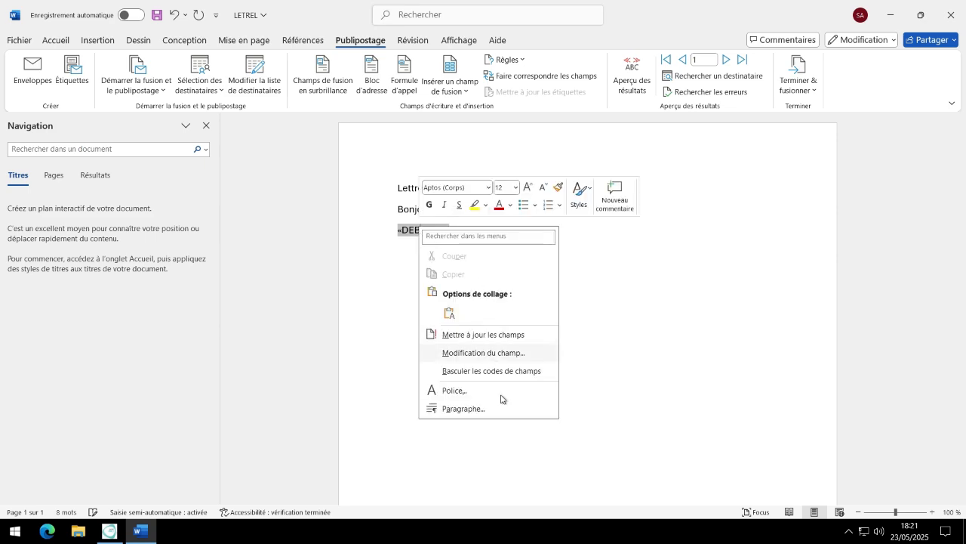
left_click(502, 355)
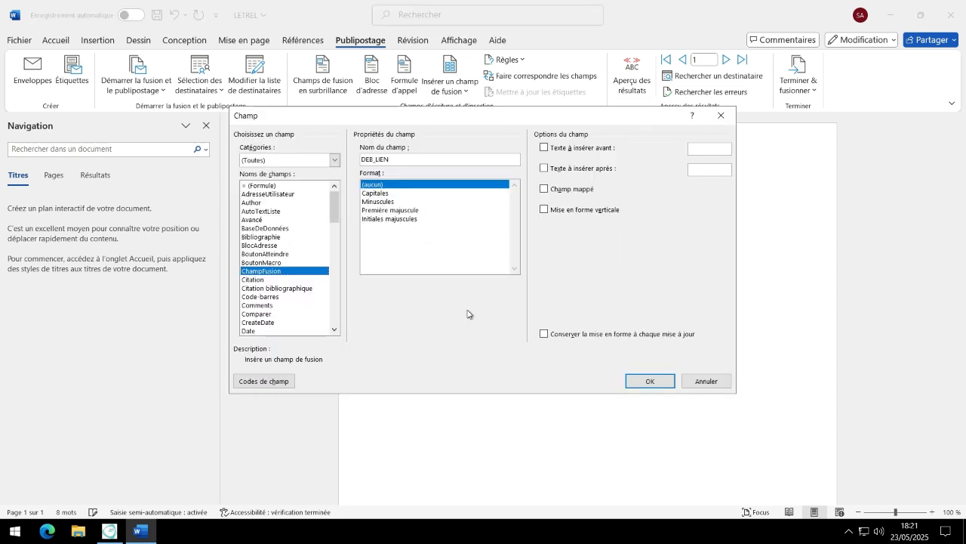
left_click(707, 381)
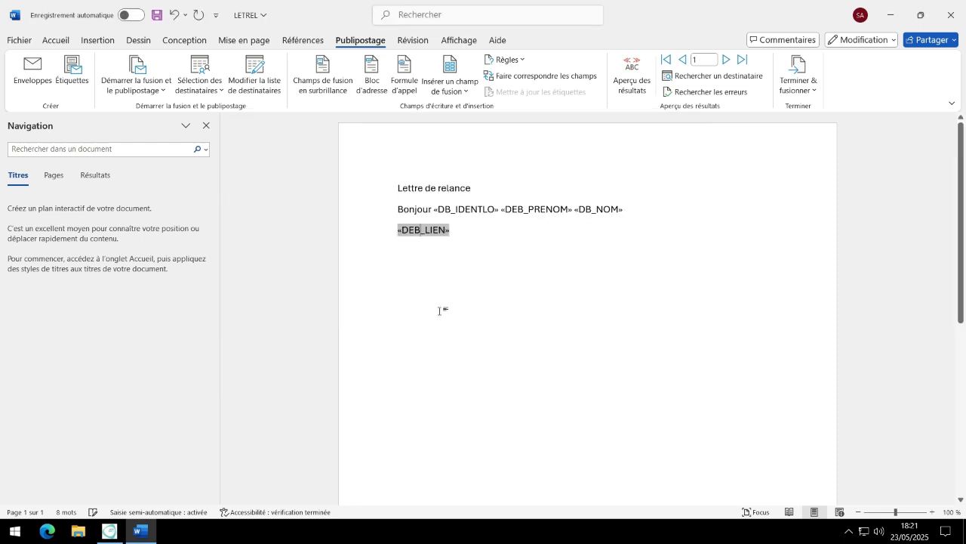
right_click(428, 229)
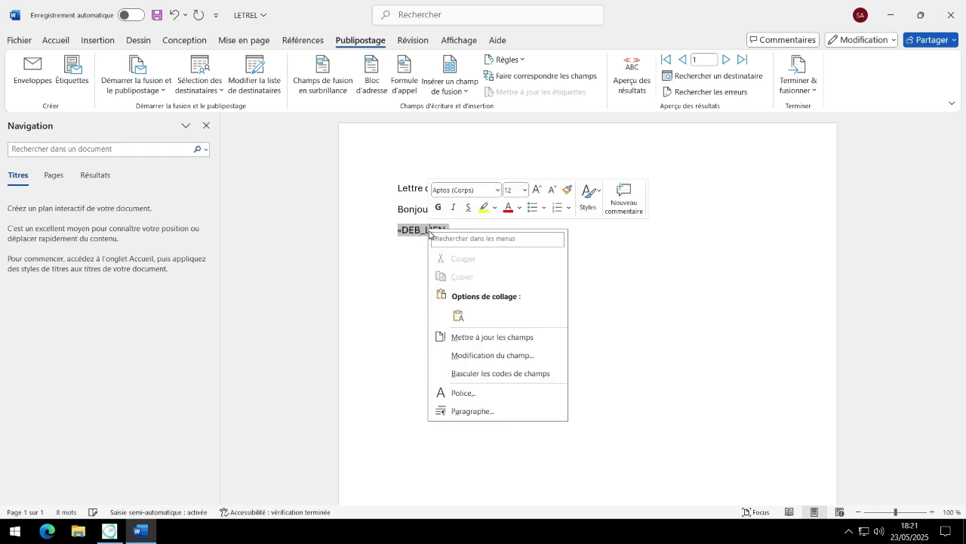
left_click(489, 356)
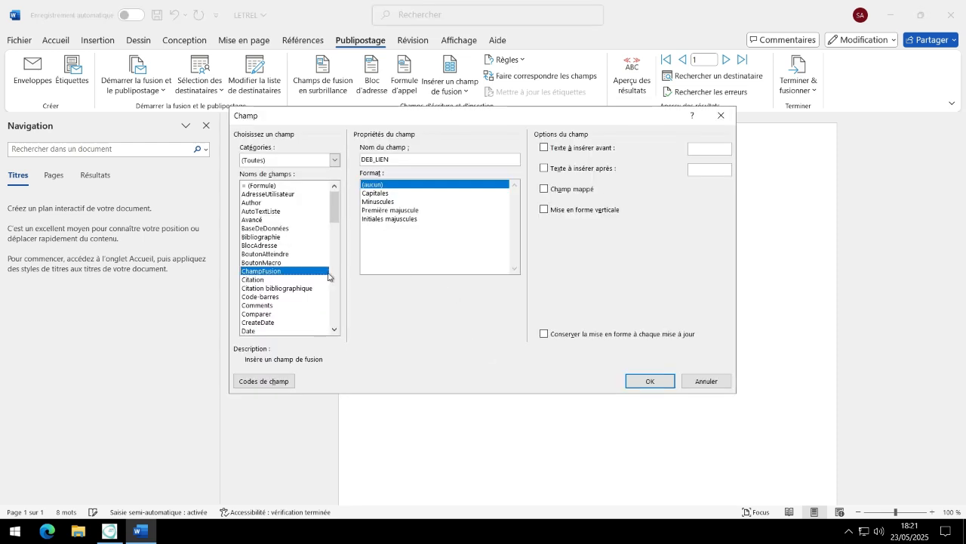
left_click(645, 381)
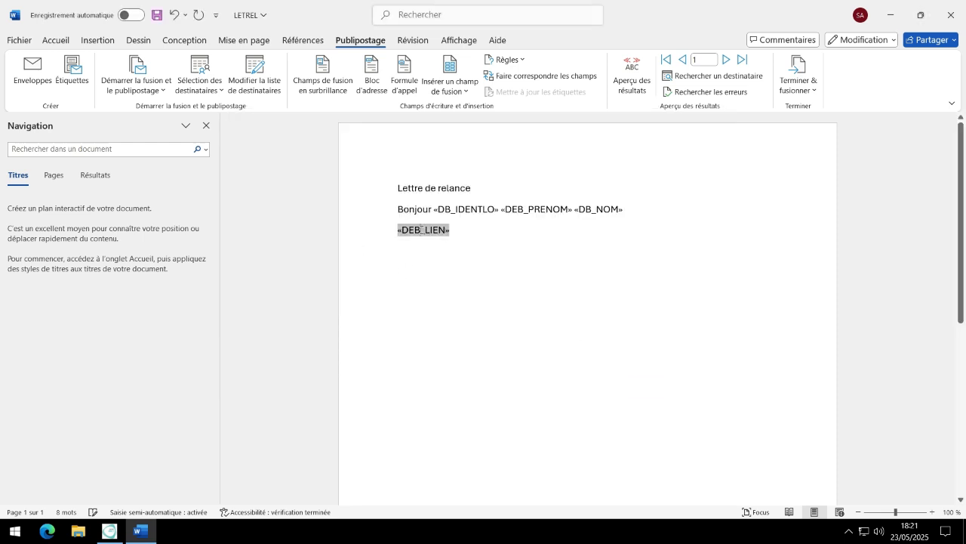
Reveal the DEB_LIEN field code and change its keyword from MERGEFIELD to MERGEBARCODE
right_click(421, 232)
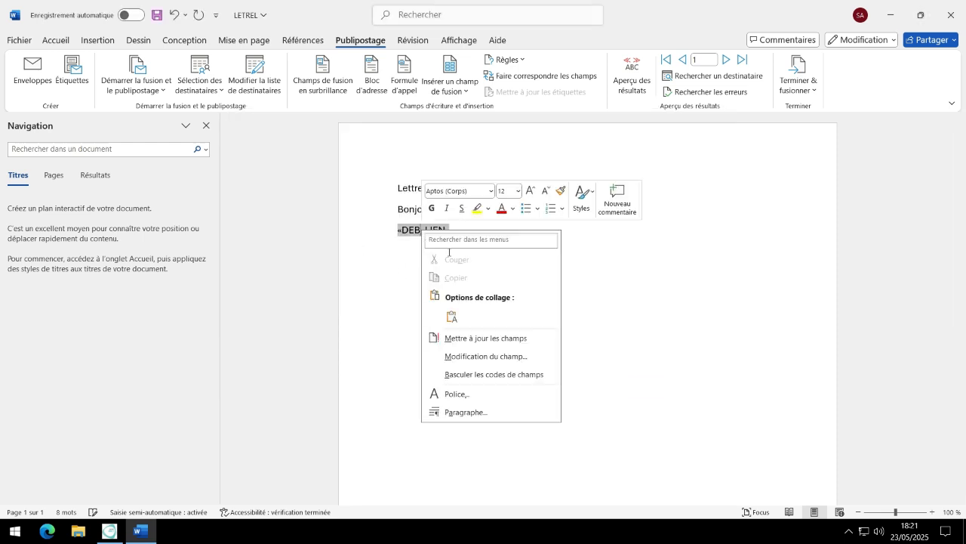
left_click(516, 374)
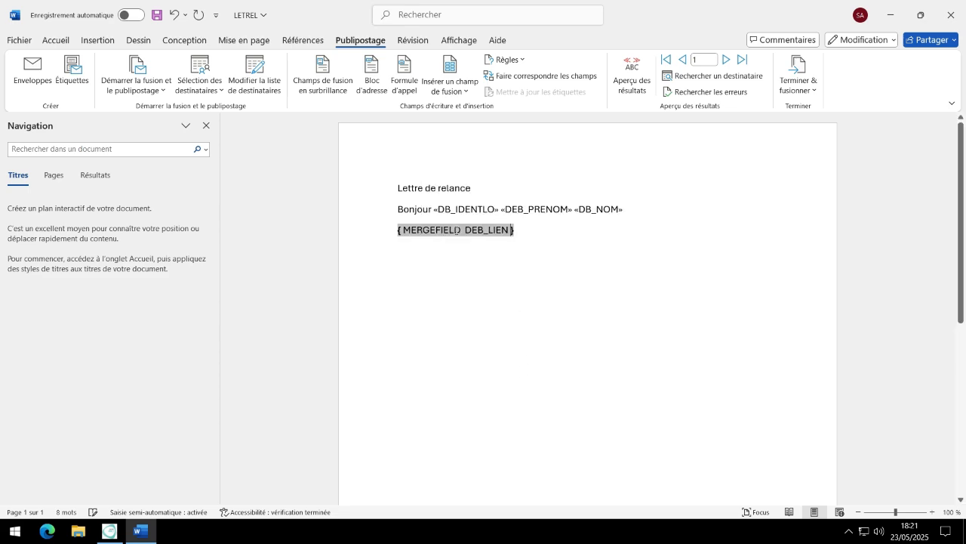
left_click_drag(459, 228, 435, 229)
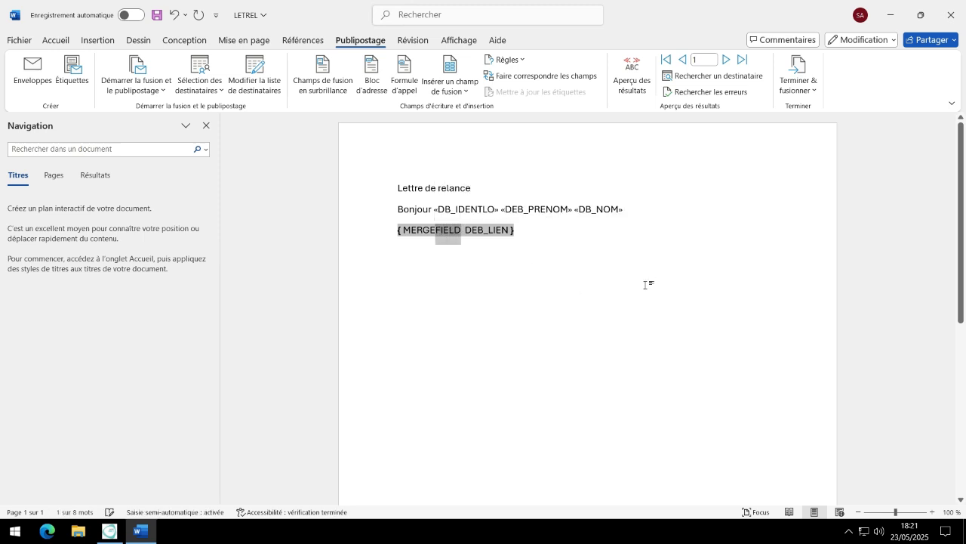
type("BARCODE")
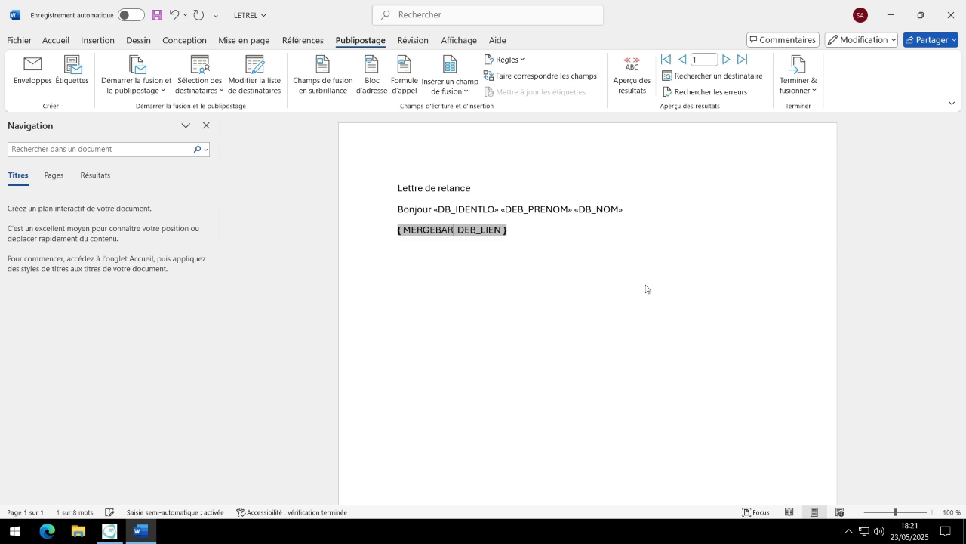
left_click(601, 272)
Set the DEB_LIEN barcode to type Code QR with error correction level Q (25), and save the letter
right_click(464, 230)
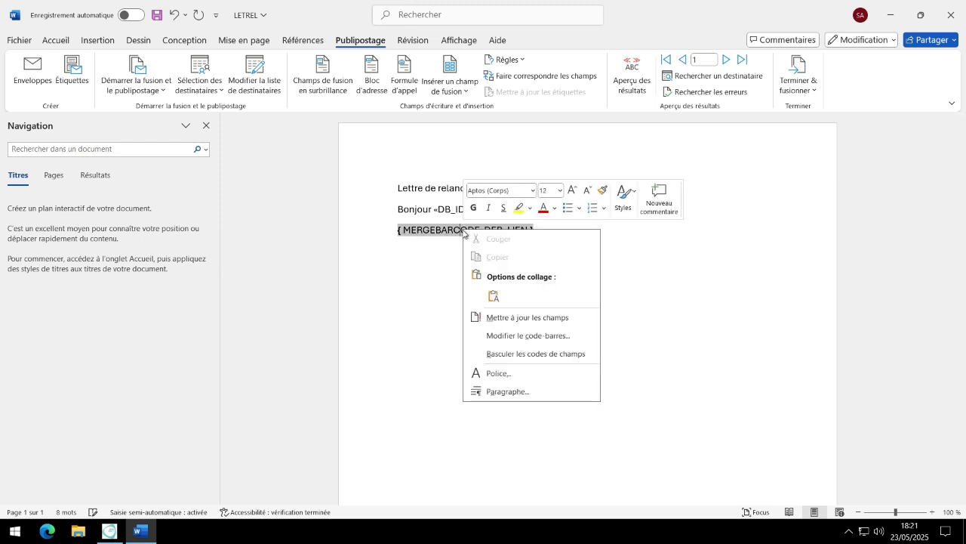
left_click(537, 337)
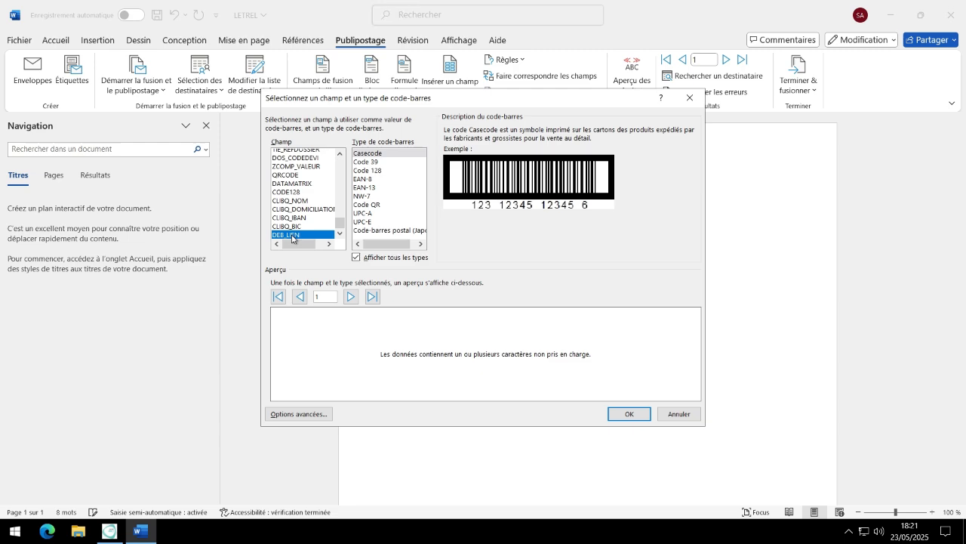
left_click(375, 205)
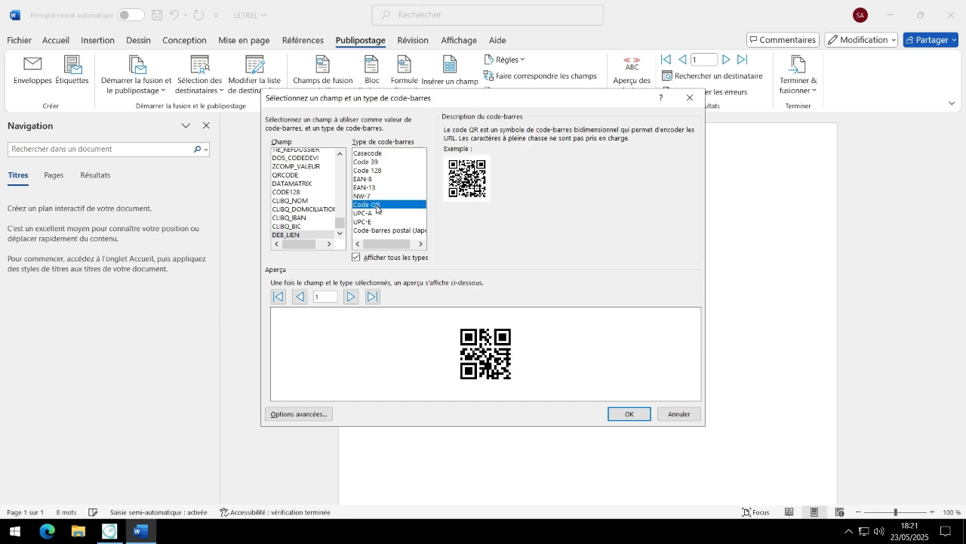
left_click(316, 415)
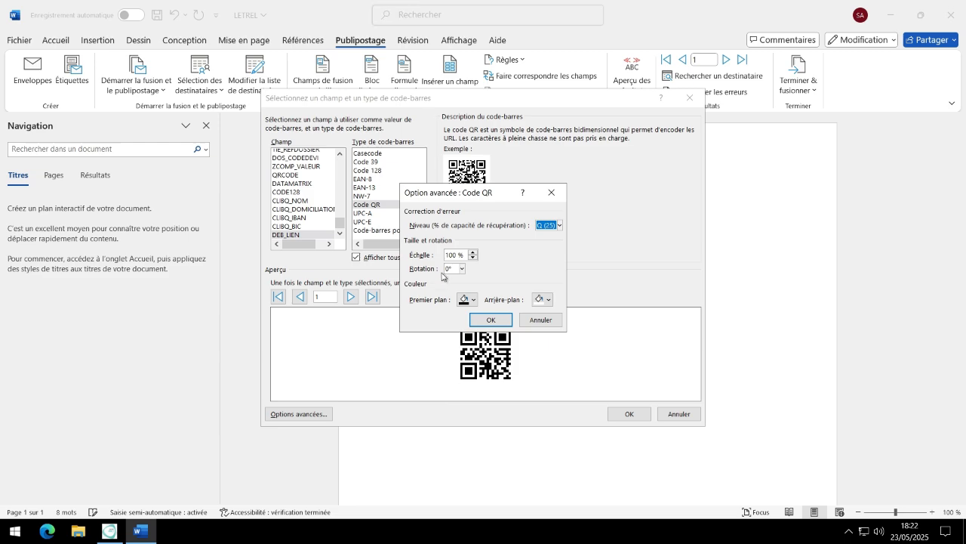
left_click(560, 226)
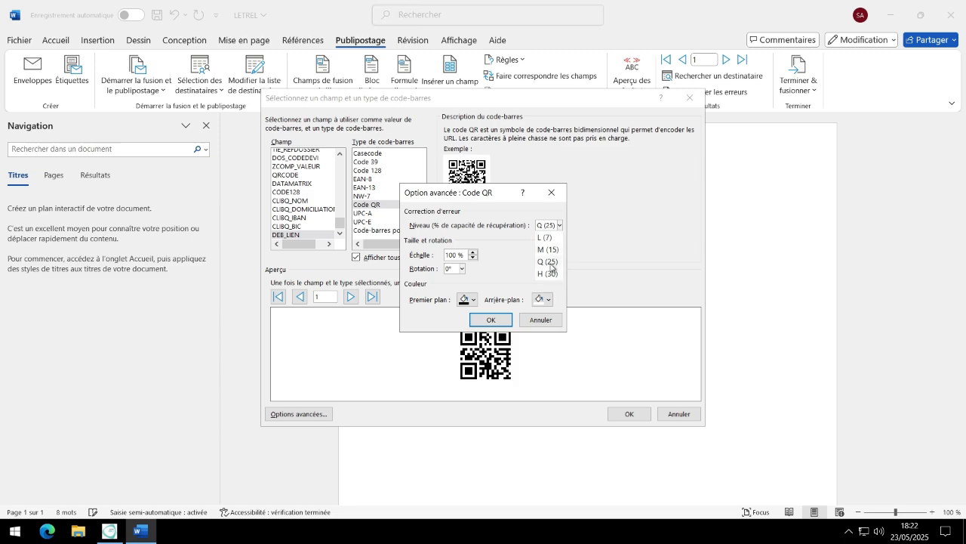
left_click(551, 262)
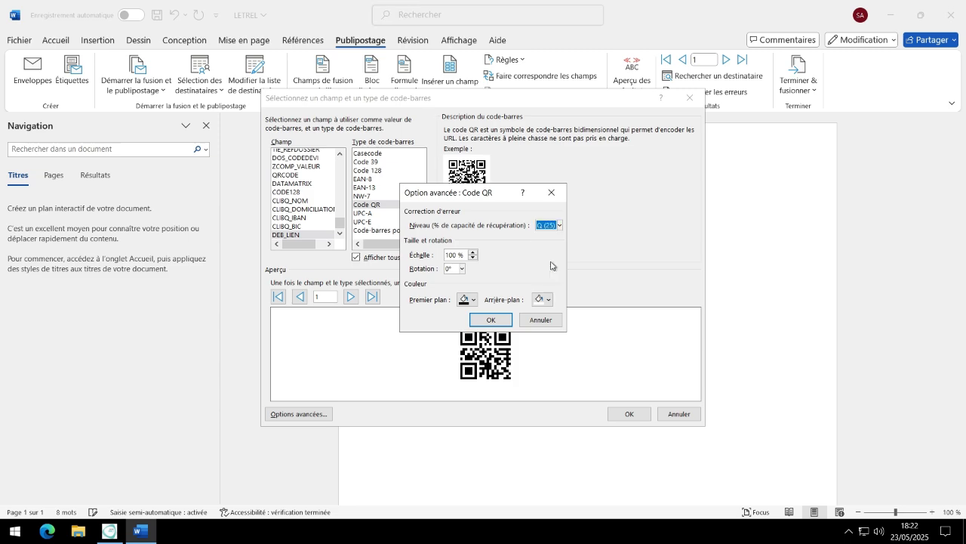
left_click(488, 320)
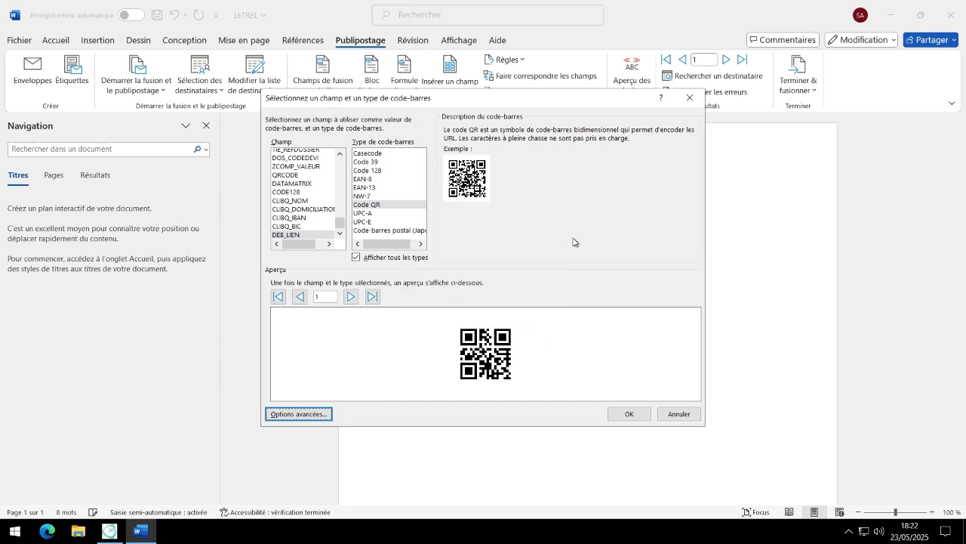
left_click(630, 414)
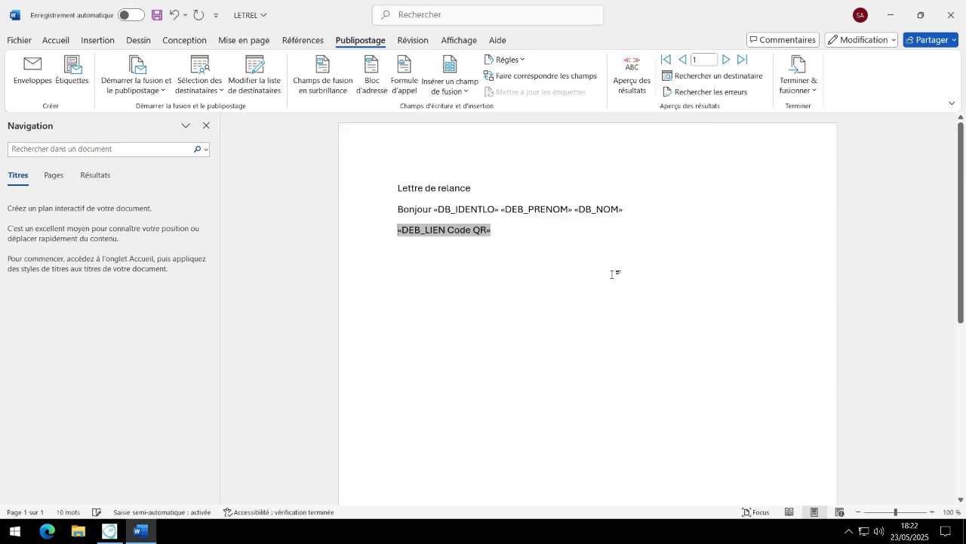
left_click(602, 251)
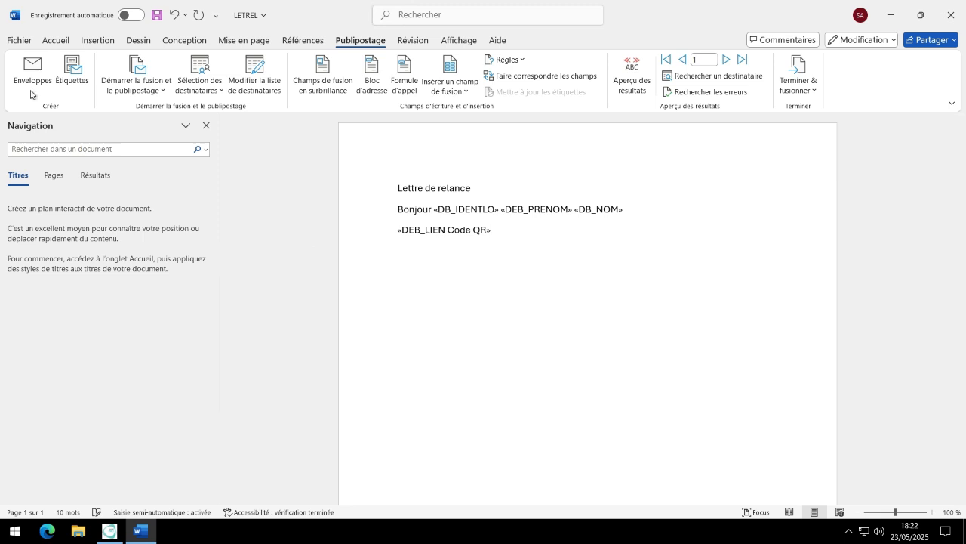
left_click(161, 18)
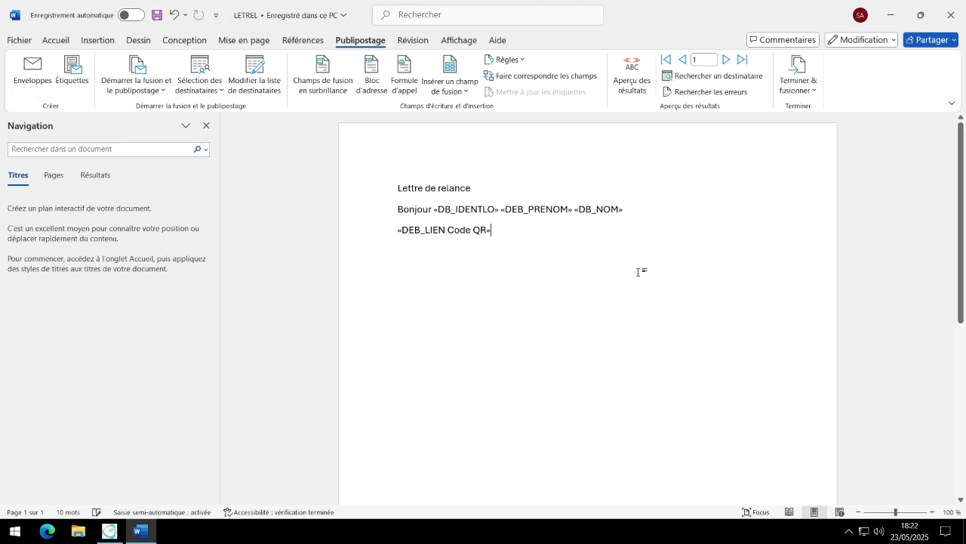
Switch to File Explorer and check for the LETREL document in the FR subfolder of modeles
left_click(80, 537)
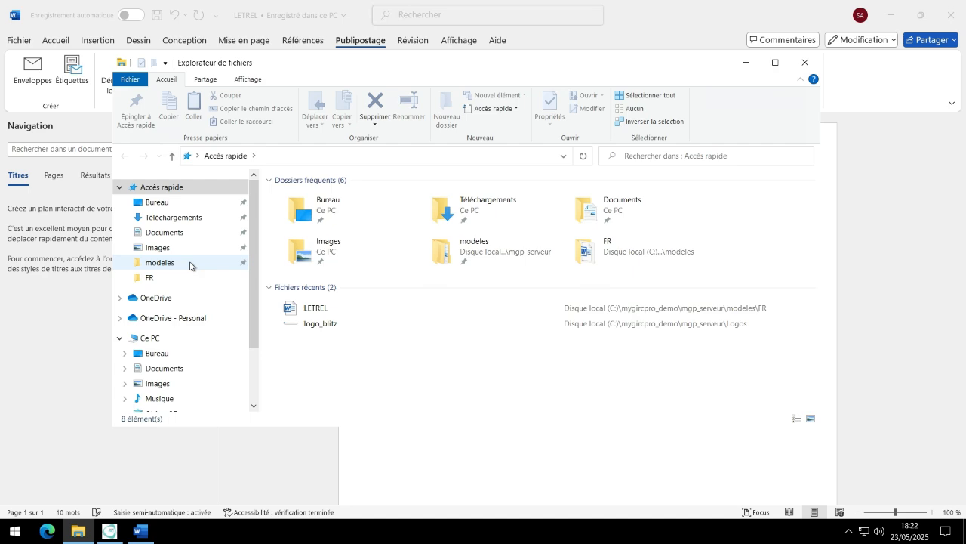
left_click(191, 264)
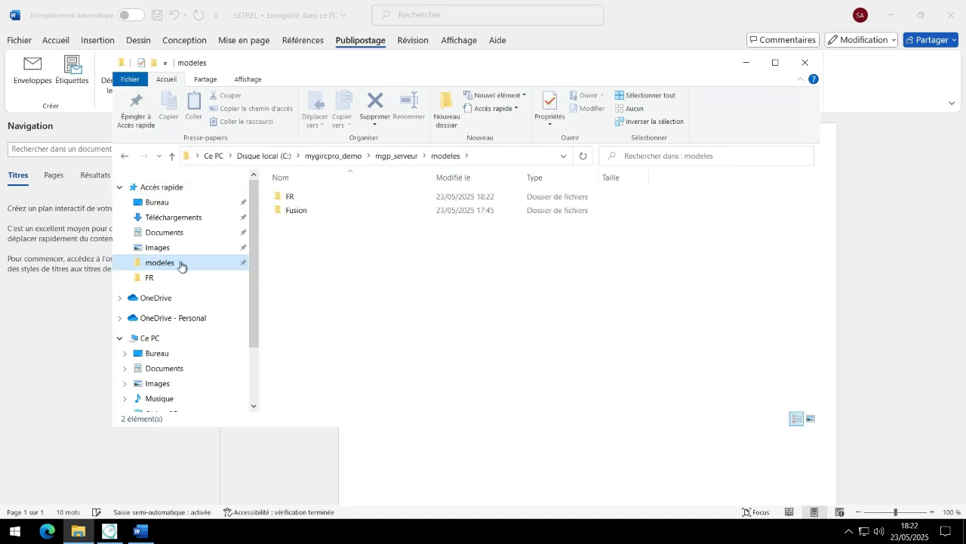
right_click(181, 263)
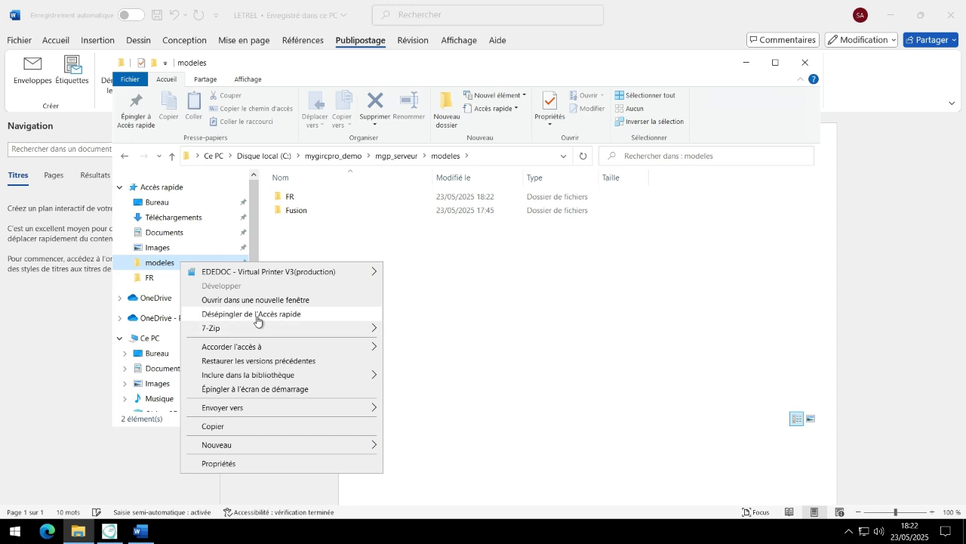
left_click(518, 284)
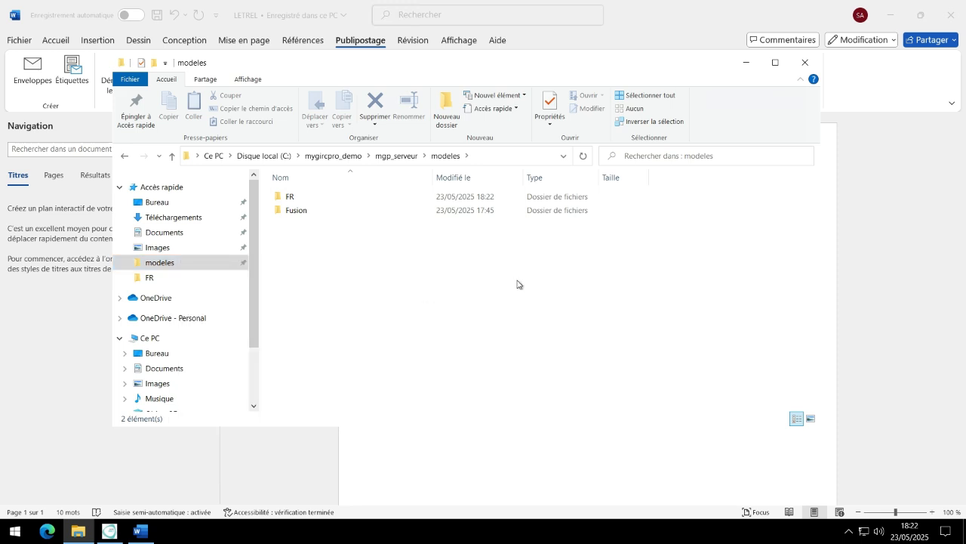
double_click(302, 198)
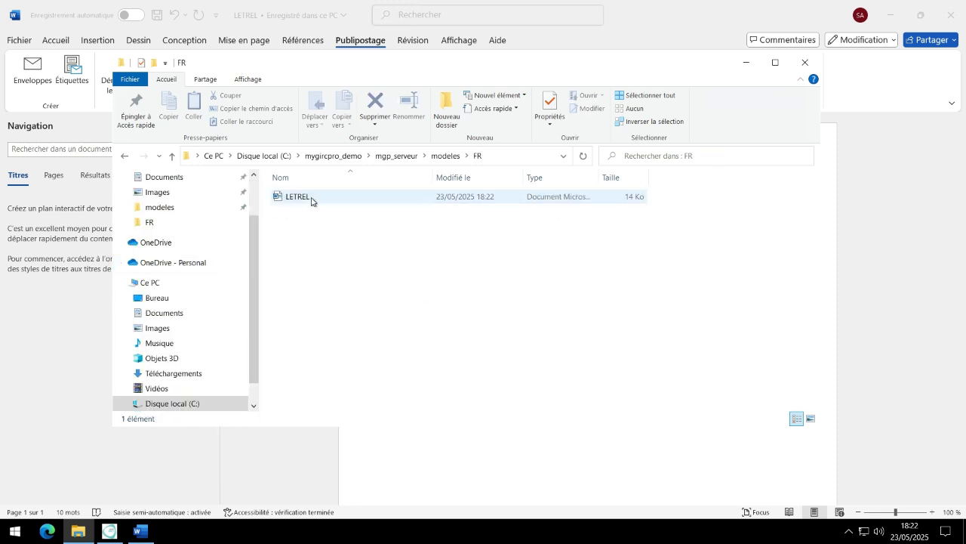
left_click(806, 62)
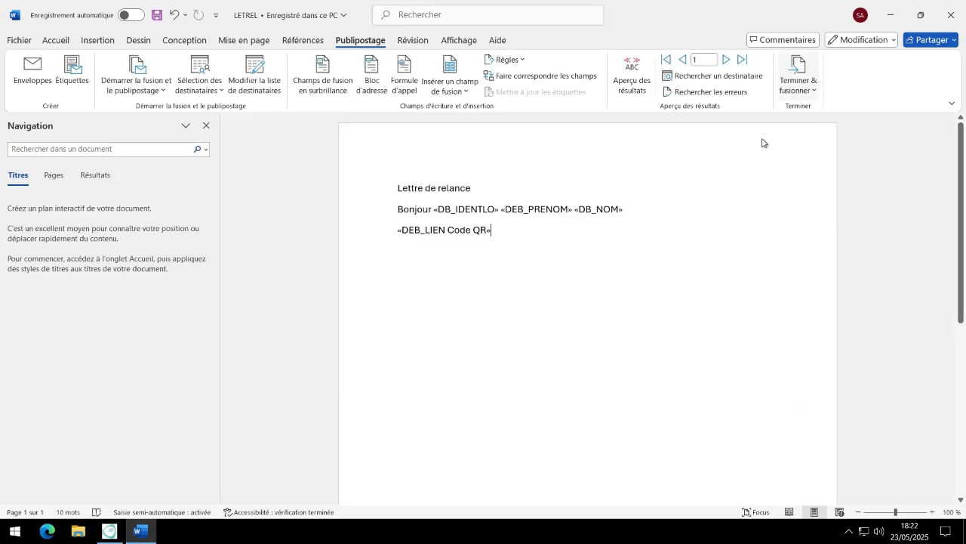
Close the Word letter, save the new action in MyGircPro and leave the Actions window
left_click(956, 9)
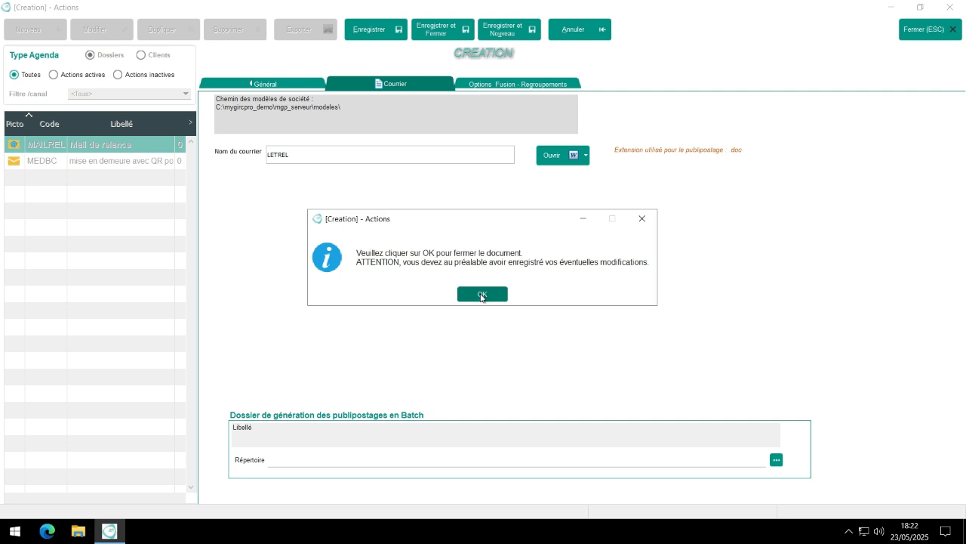
left_click(481, 295)
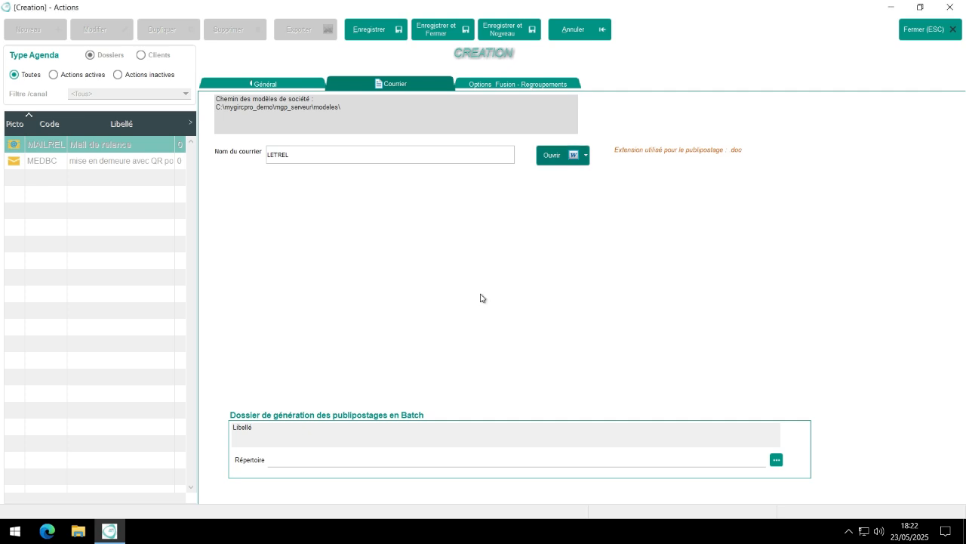
left_click(387, 30)
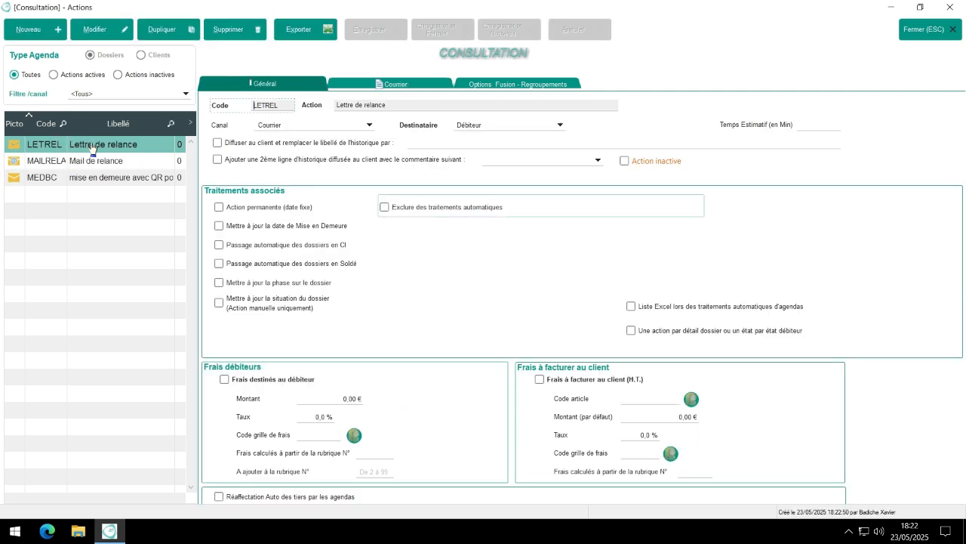
left_click(944, 32)
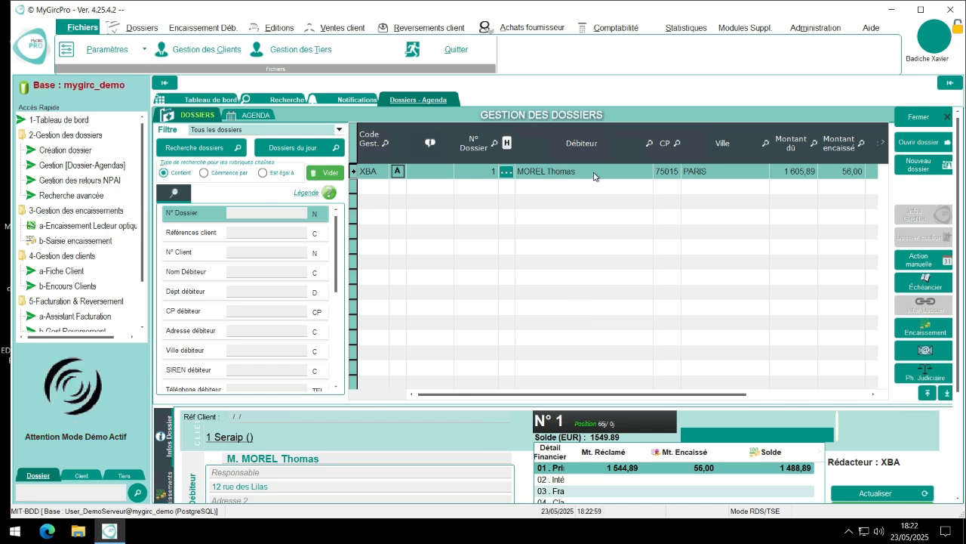
Add a manual action to dossier 1 with channel Courrier and action LETREL, and process it
left_click(920, 261)
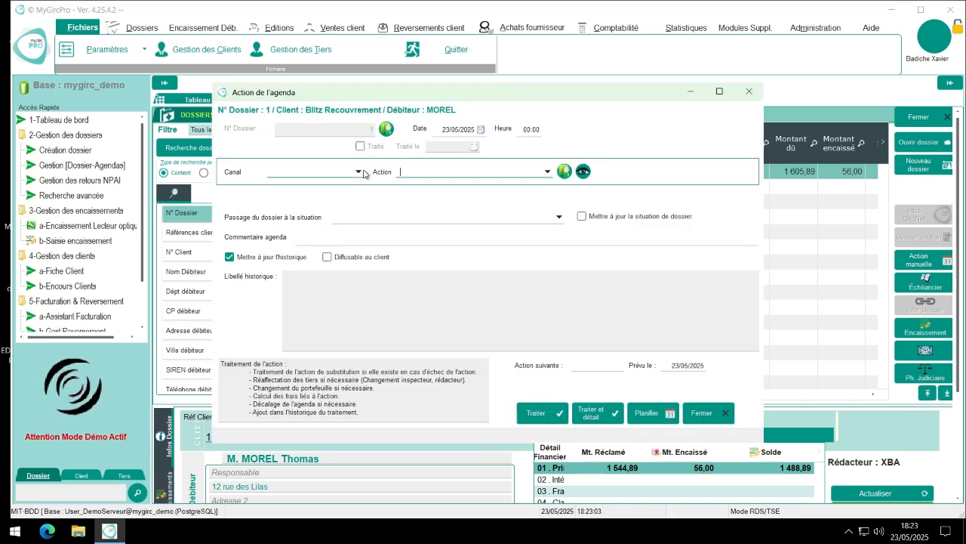
left_click(359, 172)
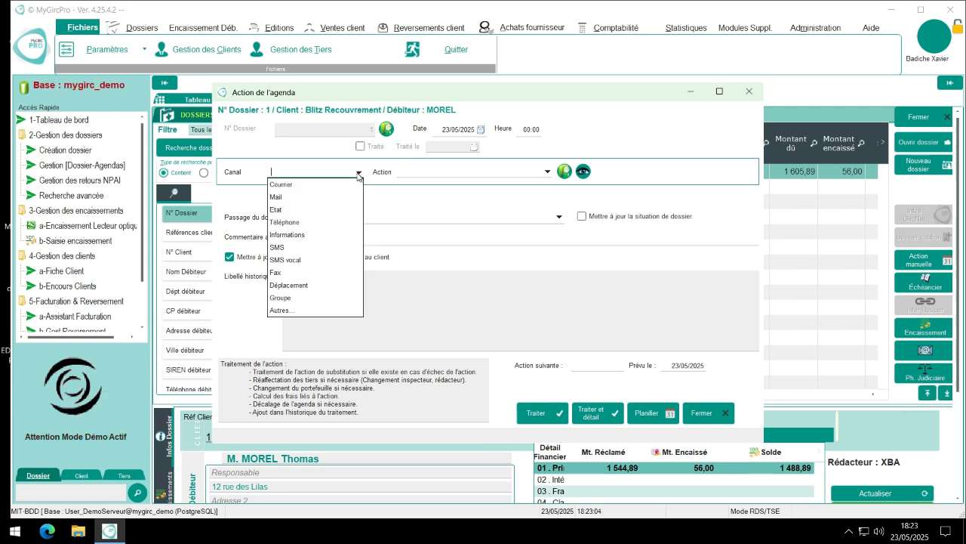
left_click(331, 189)
left_click(438, 197)
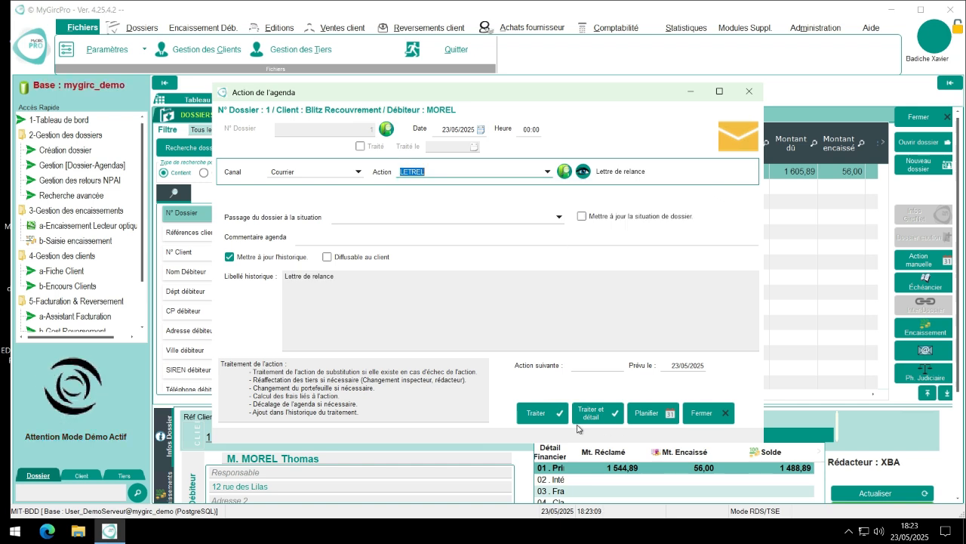
left_click(538, 415)
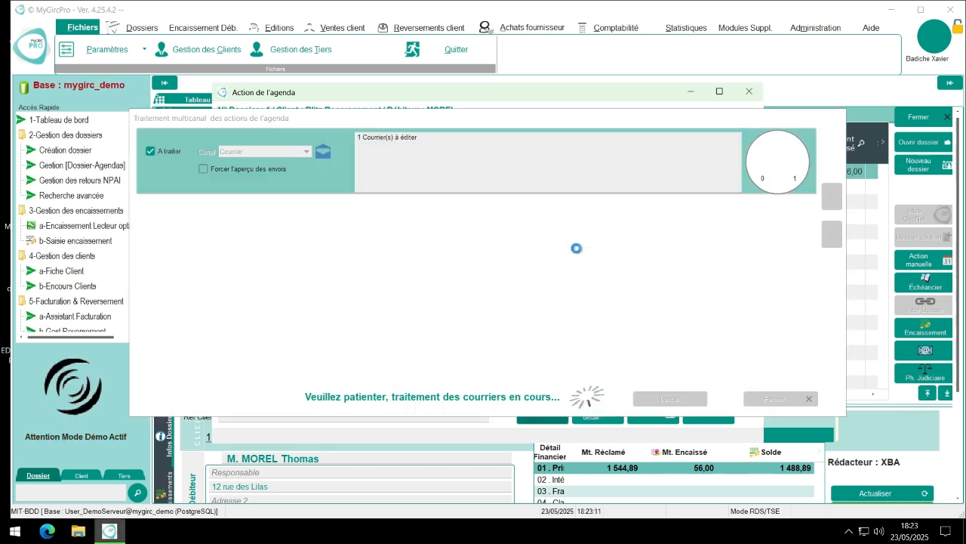